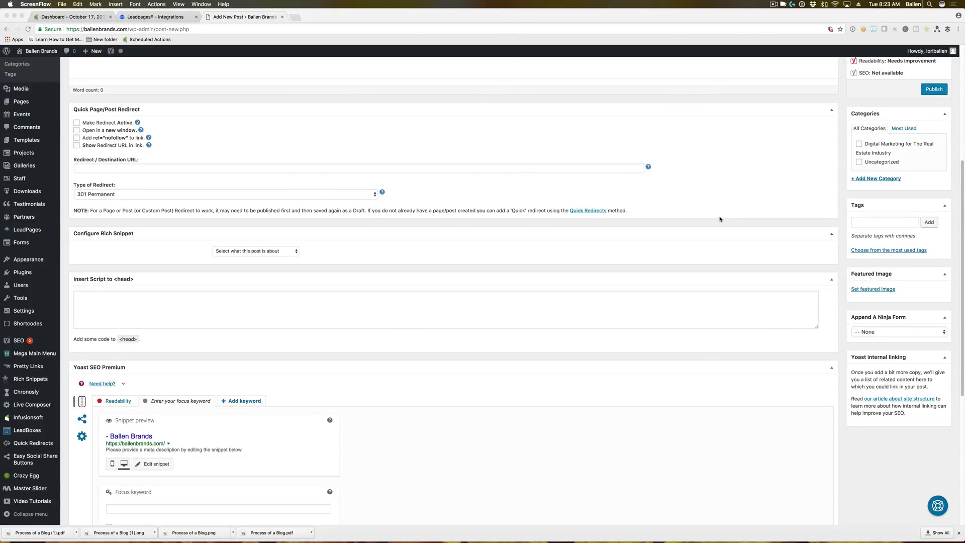
# Open a blank new Chrome tab beside the Add New Post tab.
pyautogui.click(298, 18)
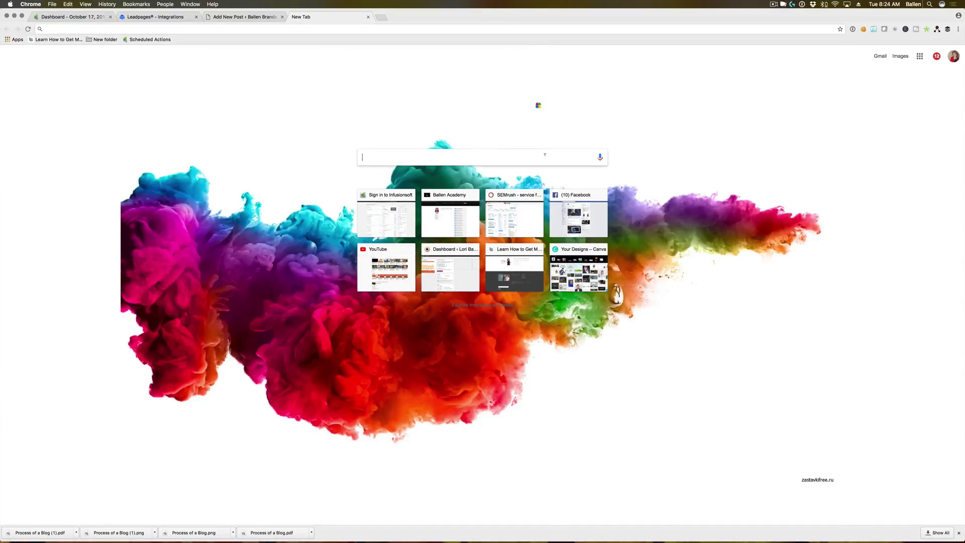
# Search Google for 'how to feed a dog' and adjust the results page zoom.
pyautogui.write('how')
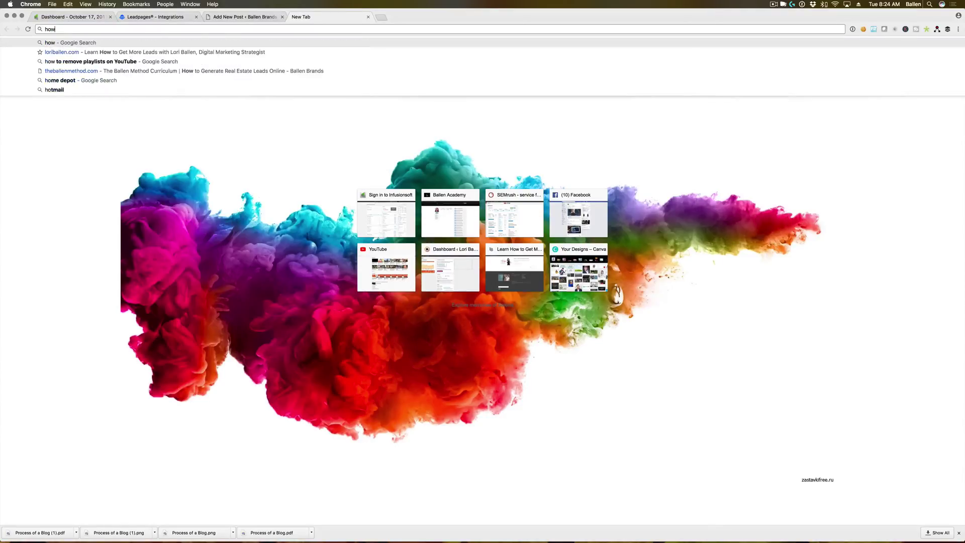
pyautogui.write(' to feed a dog')
pyautogui.press('Return')
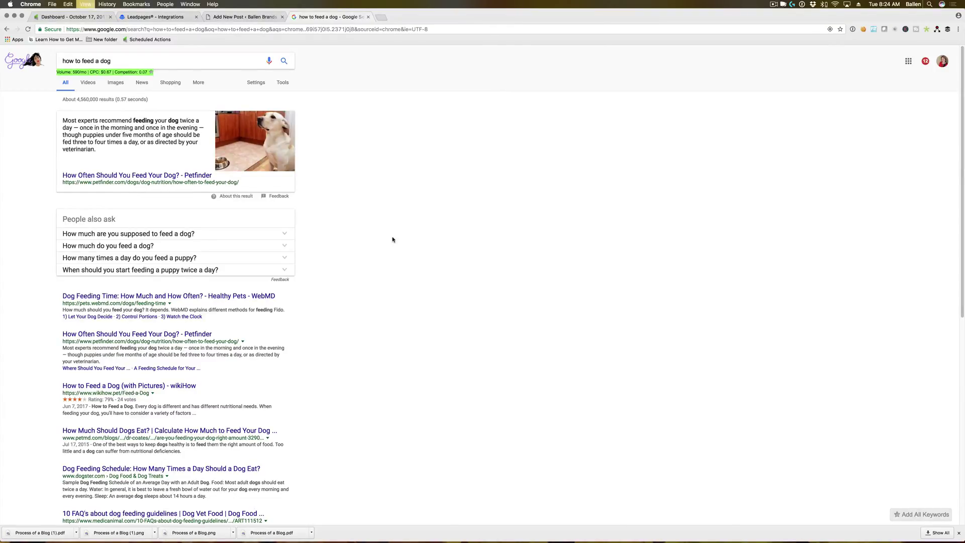
pyautogui.press('super+equal')
pyautogui.press('super+equal')
pyautogui.press('super+equal')
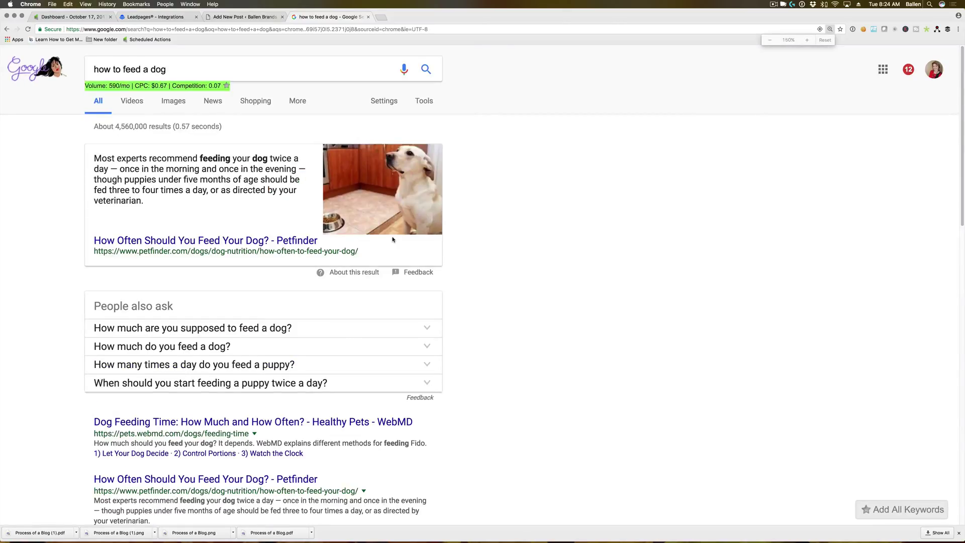
pyautogui.press('super+minus')
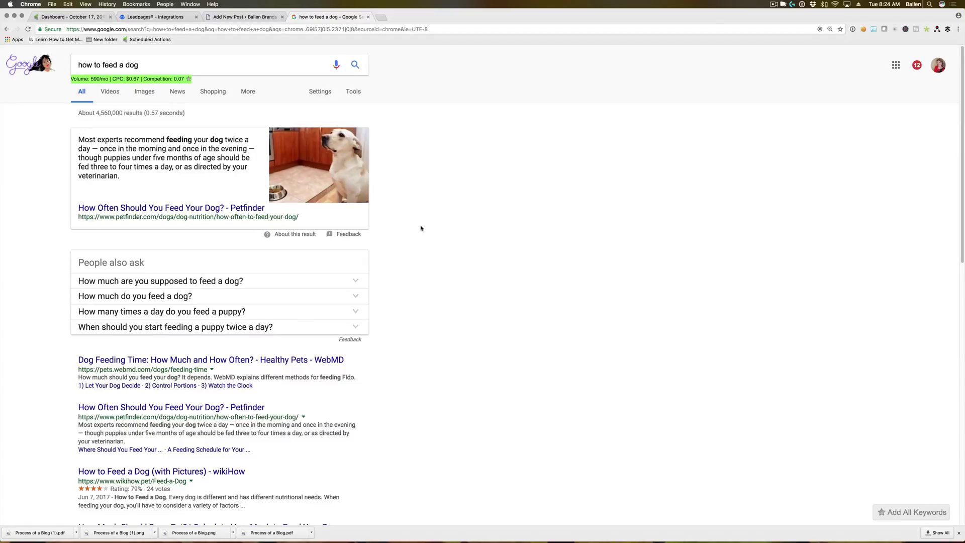
pyautogui.scroll(-3, 405, 226)
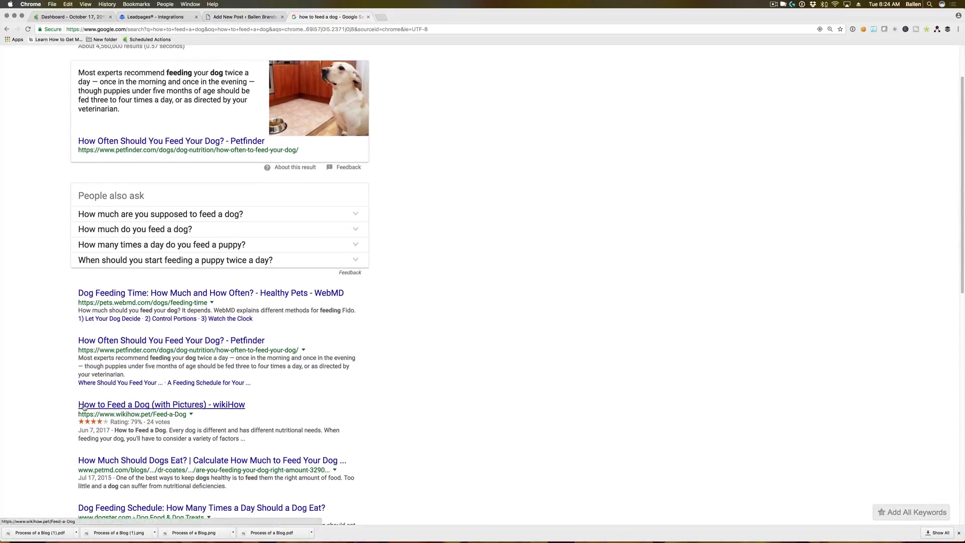
pyautogui.moveTo(77, 427); pyautogui.dragTo(173, 426)
pyautogui.click(171, 425)
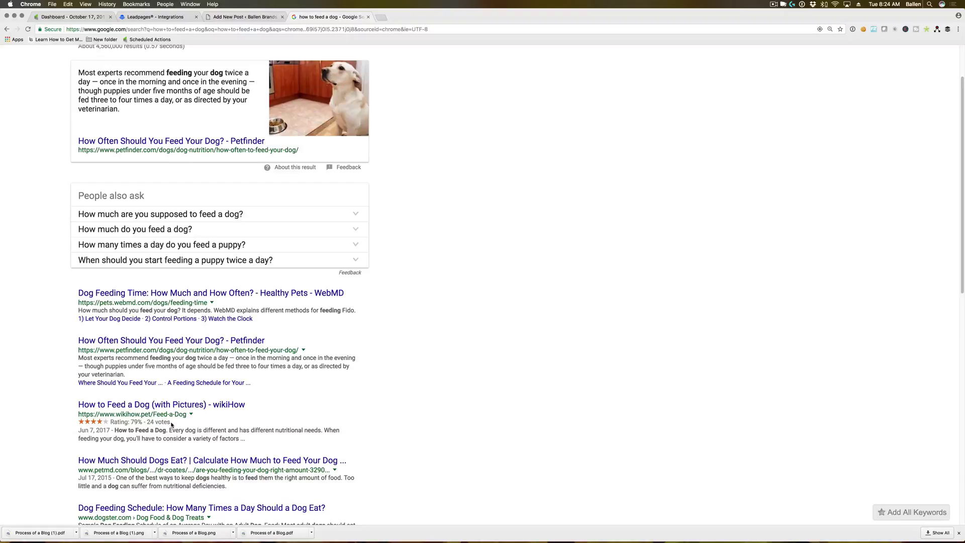
pyautogui.scroll(3, 171, 425)
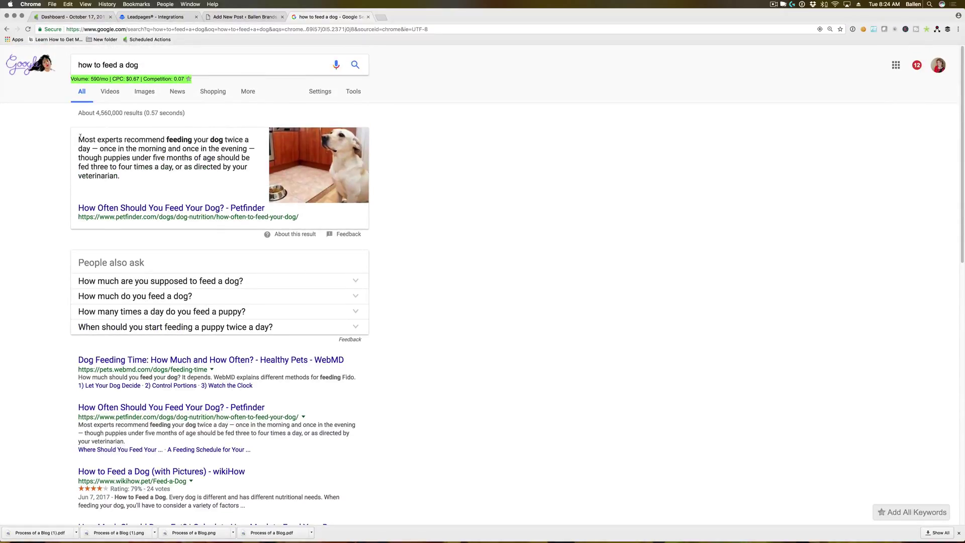
pyautogui.moveTo(81, 136); pyautogui.dragTo(164, 175)
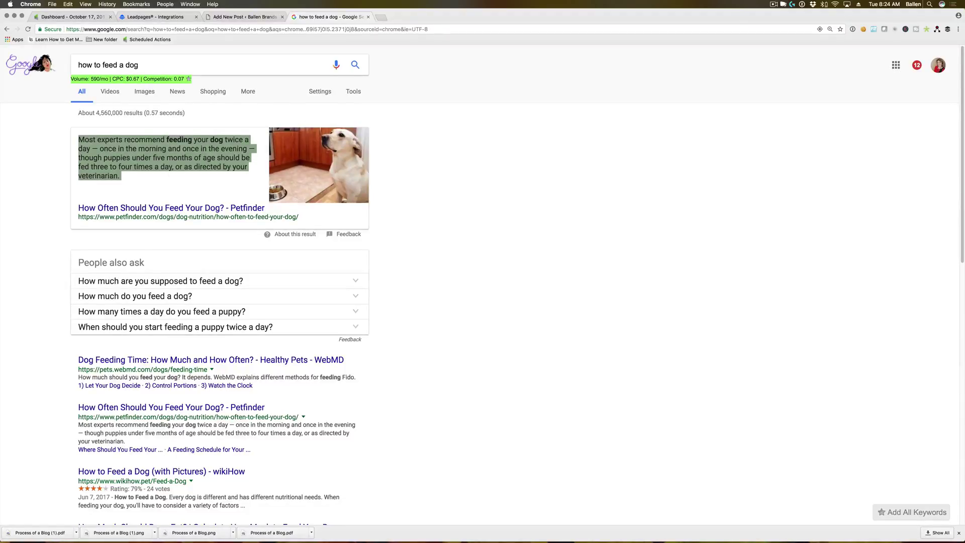
pyautogui.scroll(-1, 216, 302)
pyautogui.click(398, 341)
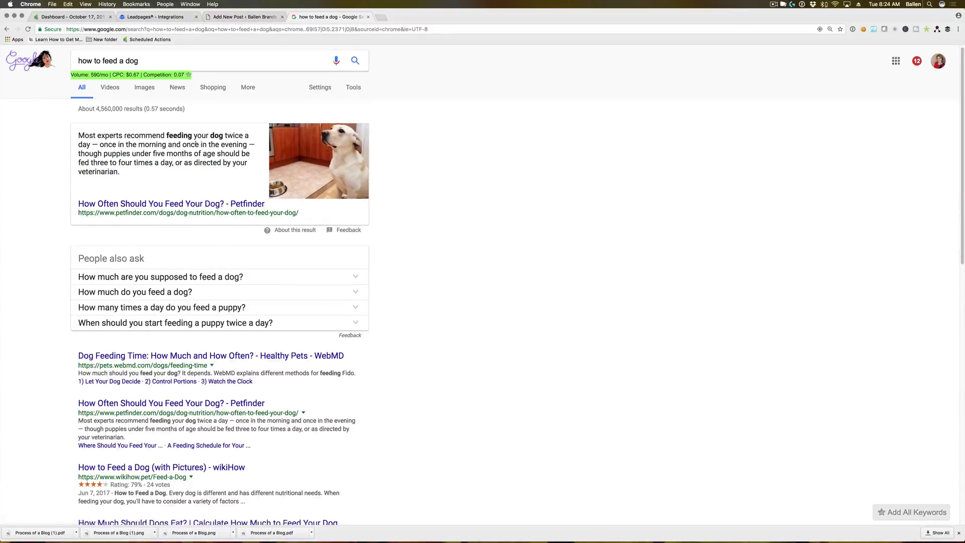
pyautogui.scroll(-3, 195, 144)
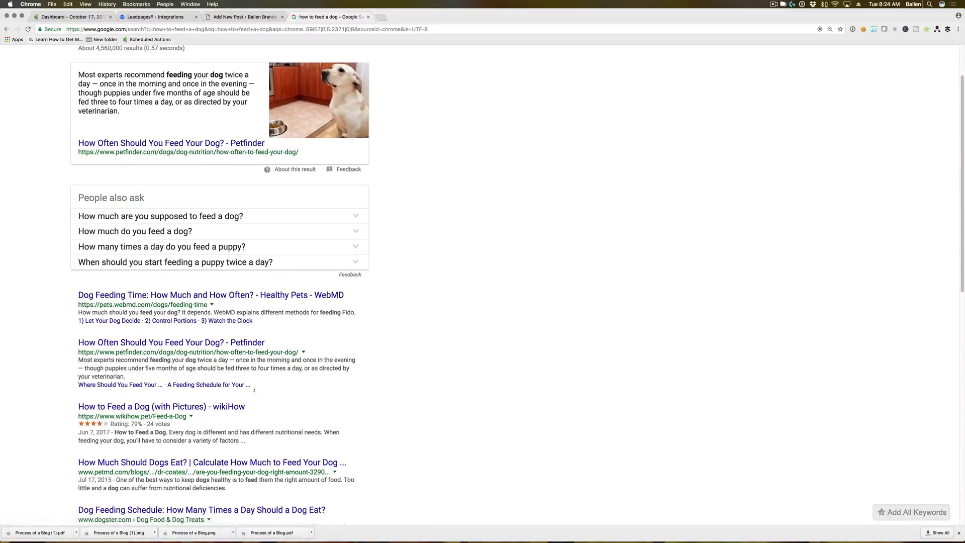
pyautogui.scroll(3, 422, 381)
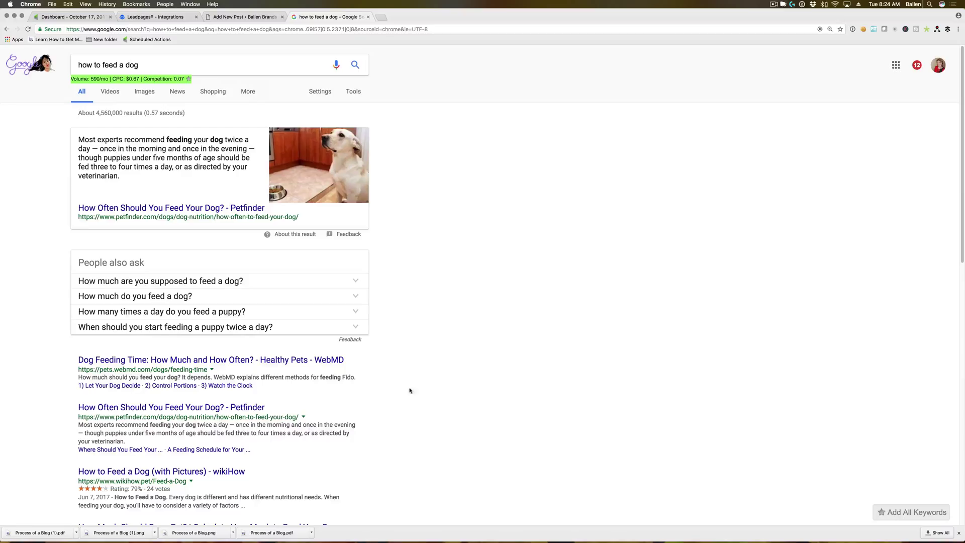
pyautogui.scroll(-3, 428, 363)
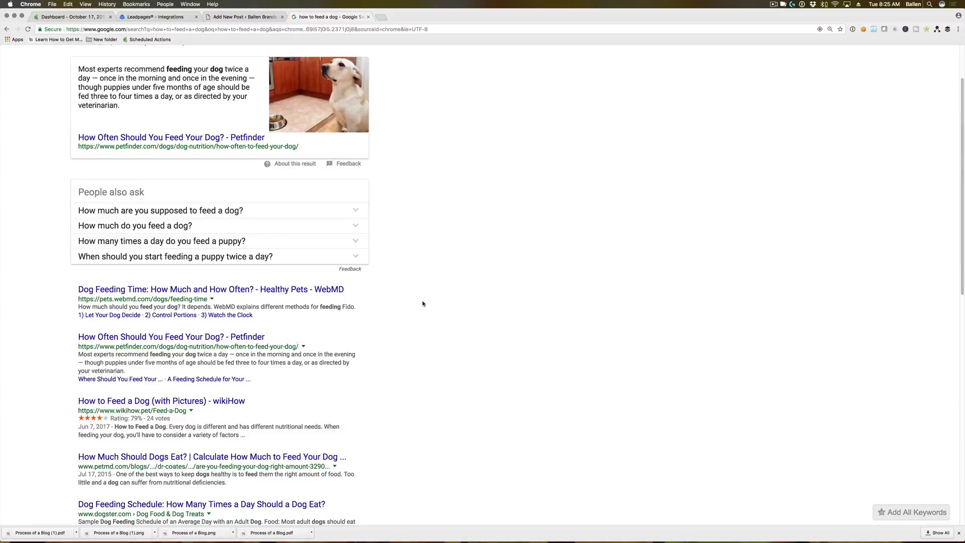
pyautogui.scroll(2, 423, 303)
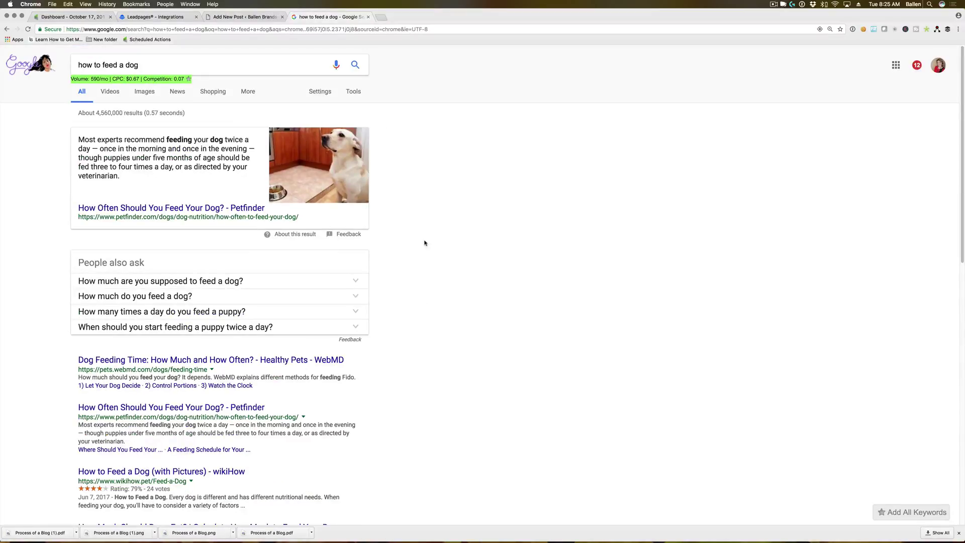
pyautogui.moveTo(139, 65); pyautogui.dragTo(75, 71)
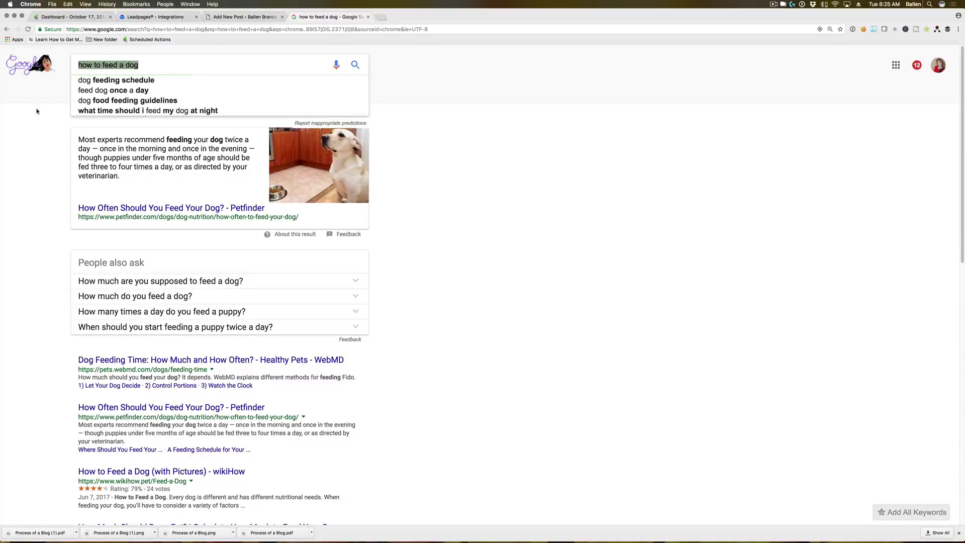
pyautogui.moveTo(78, 139); pyautogui.dragTo(130, 177)
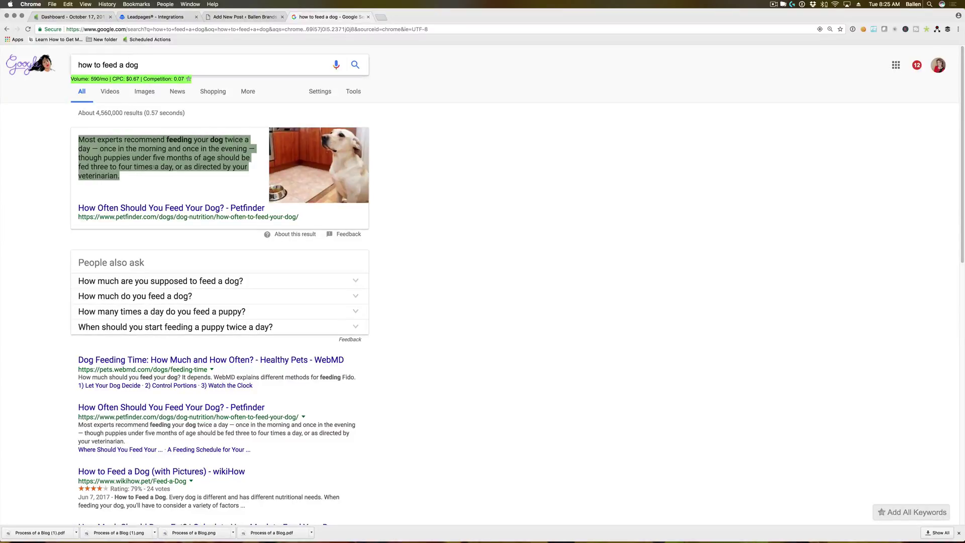
pyautogui.click(152, 177)
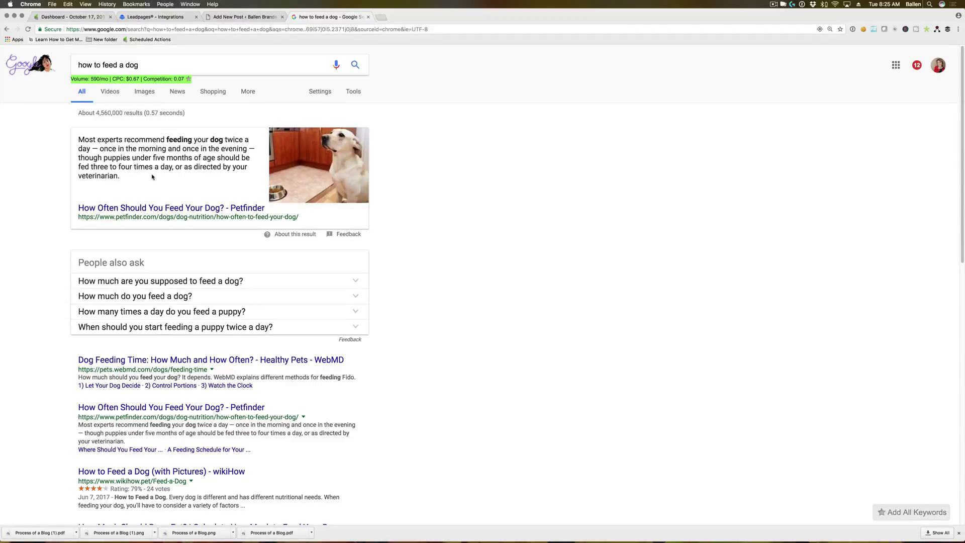
pyautogui.click(104, 59)
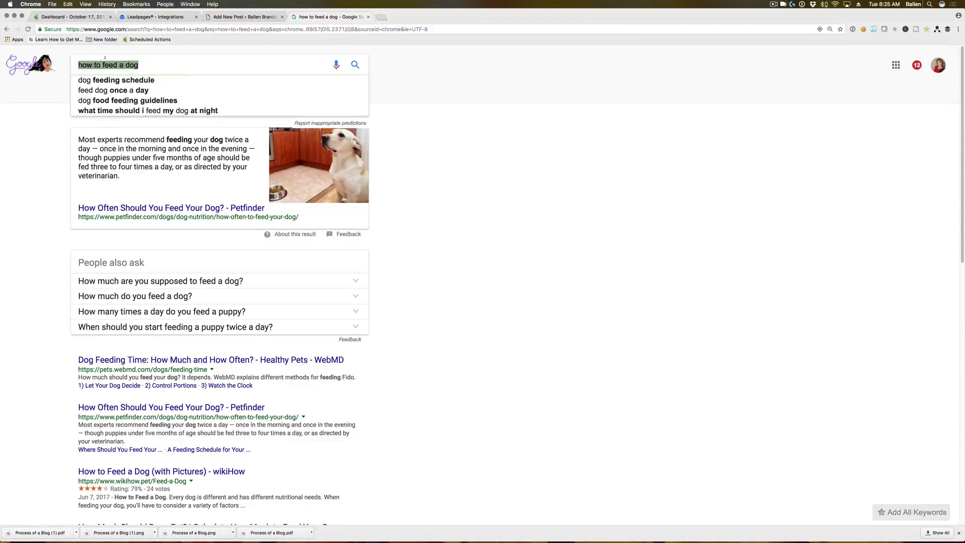
pyautogui.click(483, 155)
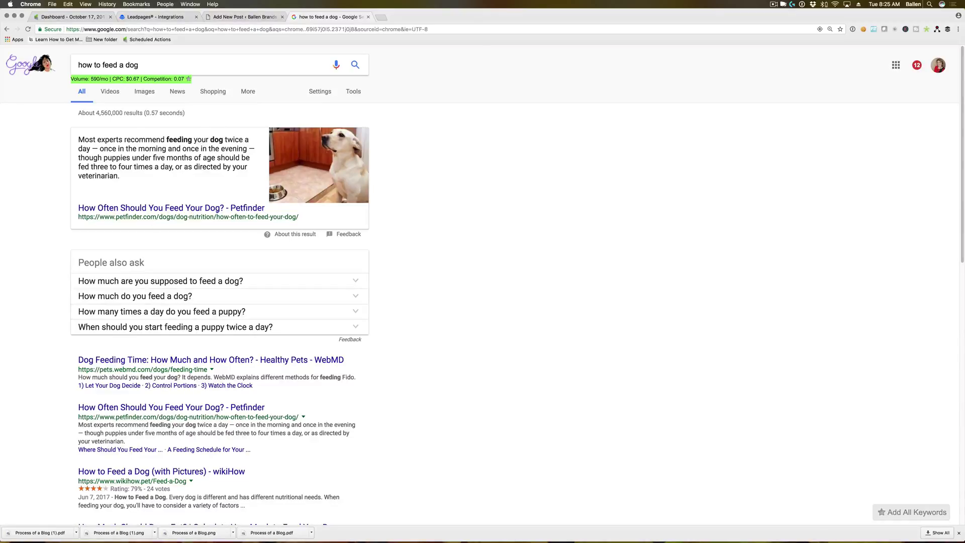
# Close the Google tab, zoom in on Add New Post, and scroll to Configure Rich Snippet.
pyautogui.click(369, 17)
pyautogui.scroll(3, 216, 249)
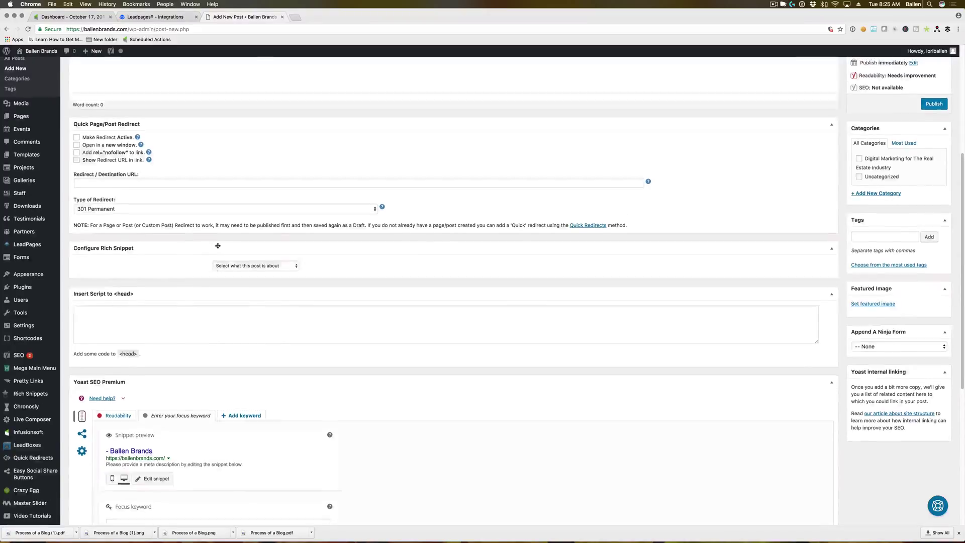
pyautogui.scroll(-4, 217, 246)
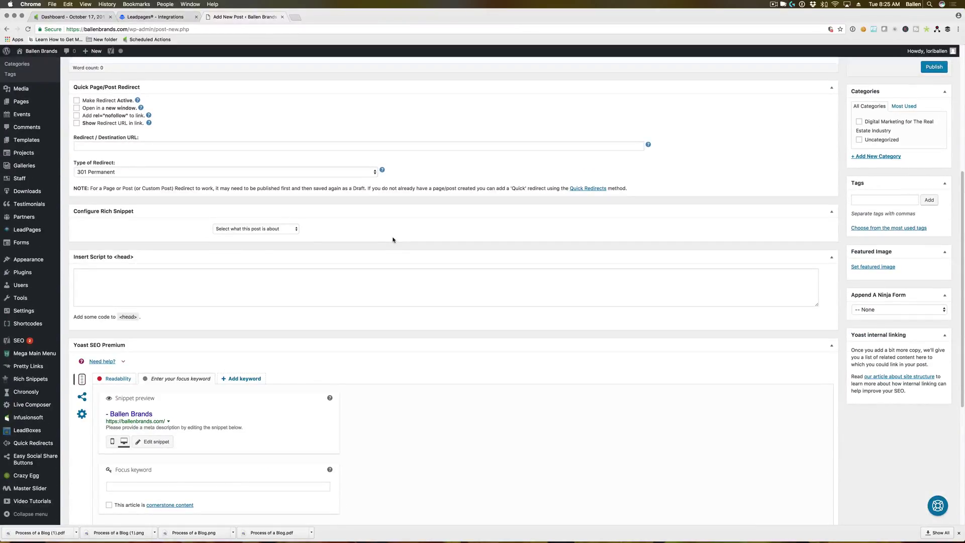
pyautogui.press('super+equal')
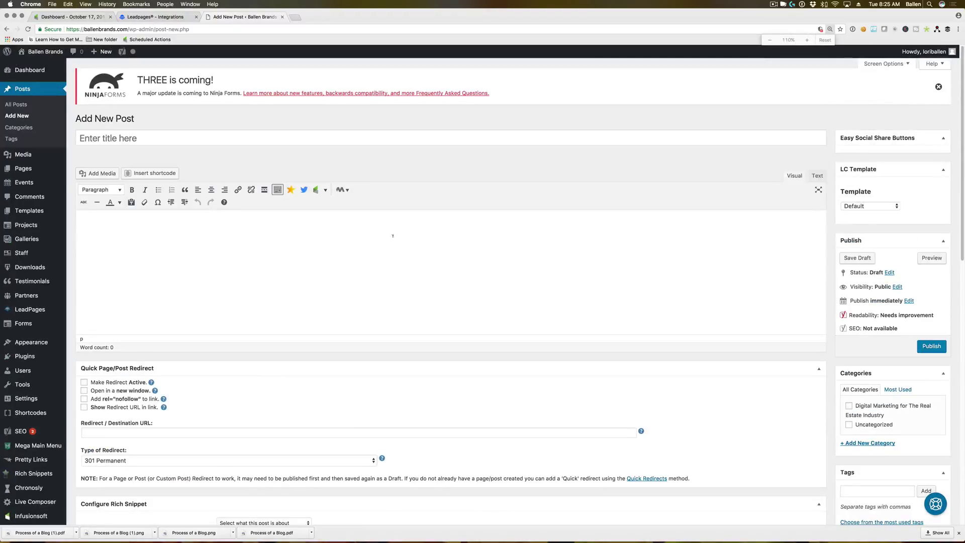
pyautogui.scroll(-5, 393, 236)
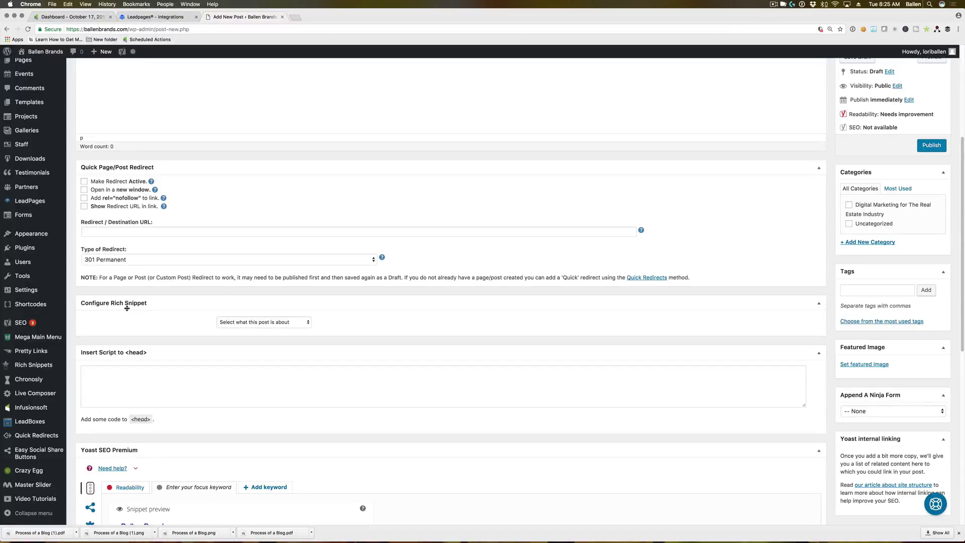
pyautogui.scroll(-2, 127, 307)
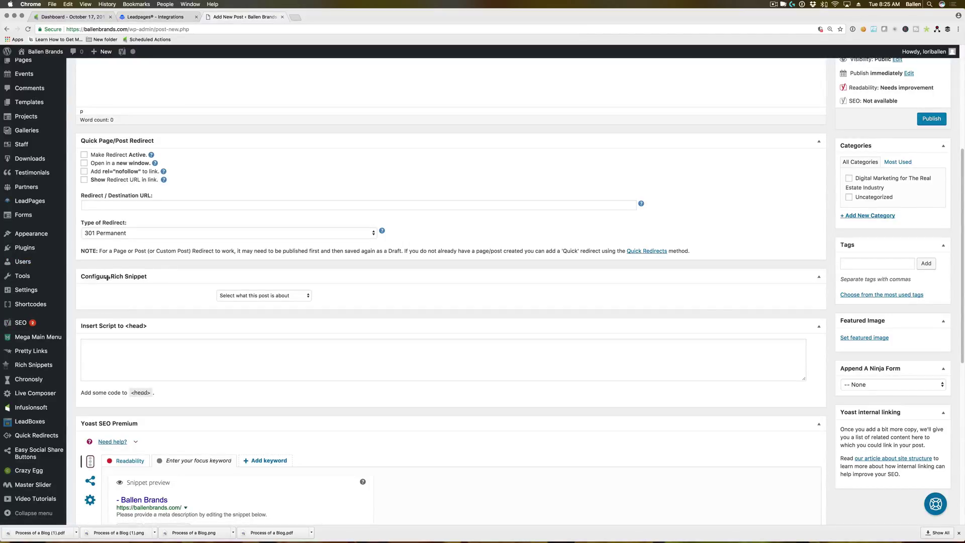
# Set the rich snippet type to Item Review and enter the reviewer's name.
pyautogui.click(267, 296)
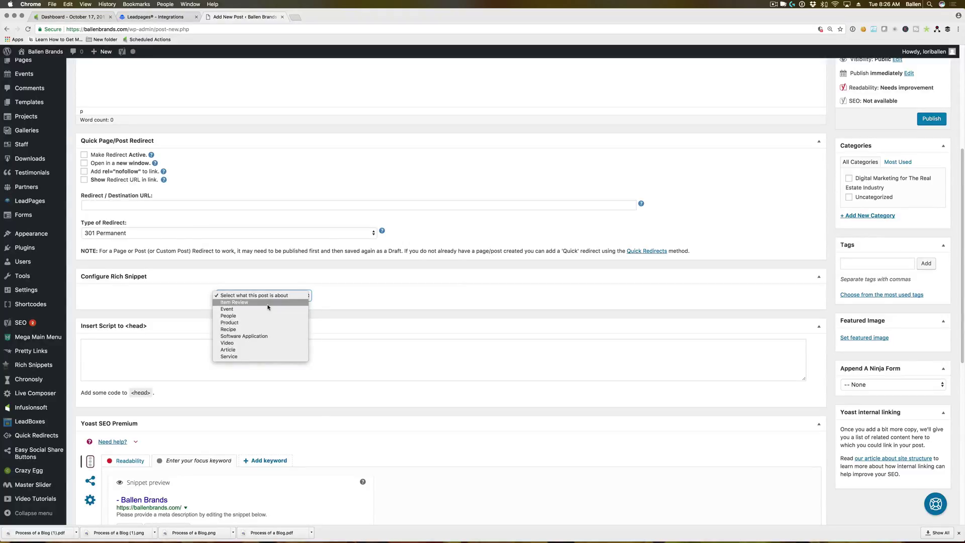
pyautogui.click(241, 303)
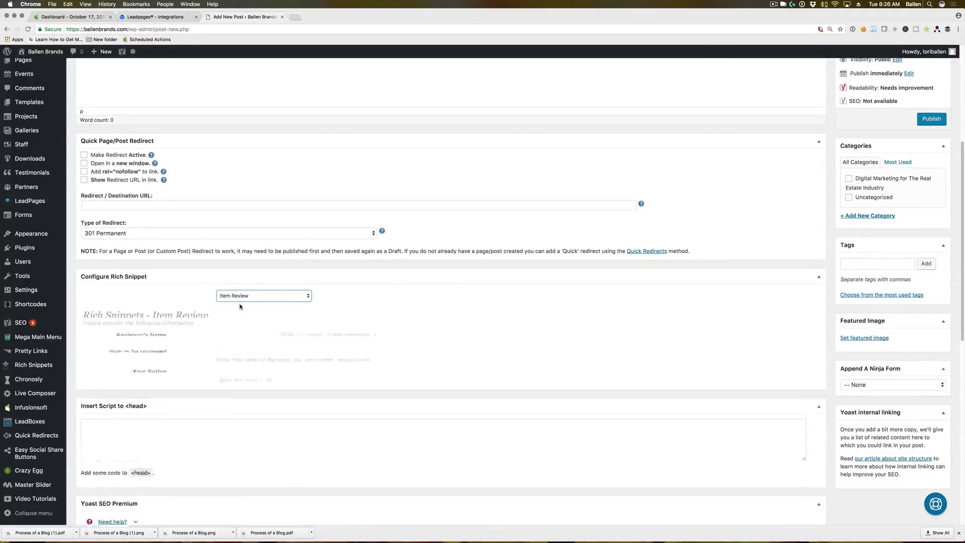
pyautogui.click(236, 340)
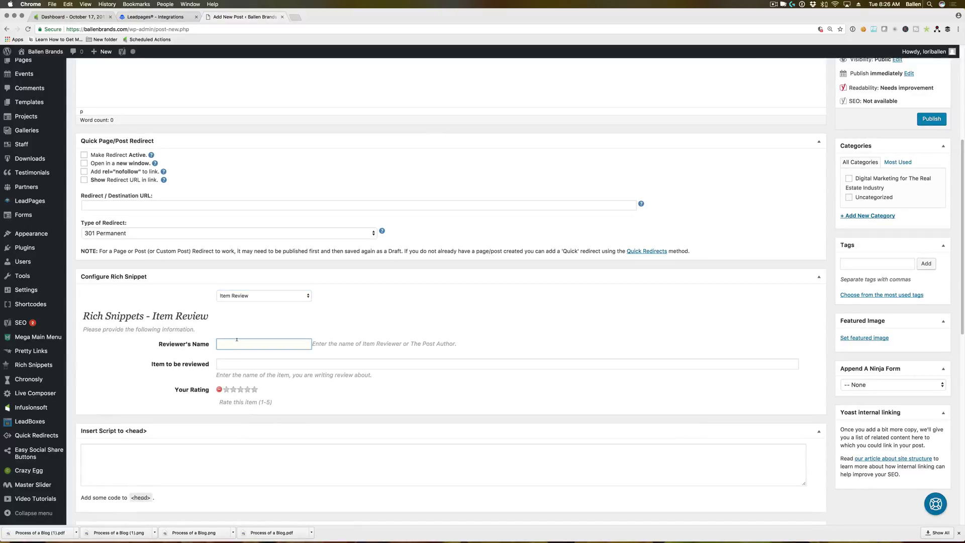
pyautogui.write('Bart Simpson')
# Try several entries in Item to be reviewed, clear each, then give five stars.
pyautogui.press('Tab')
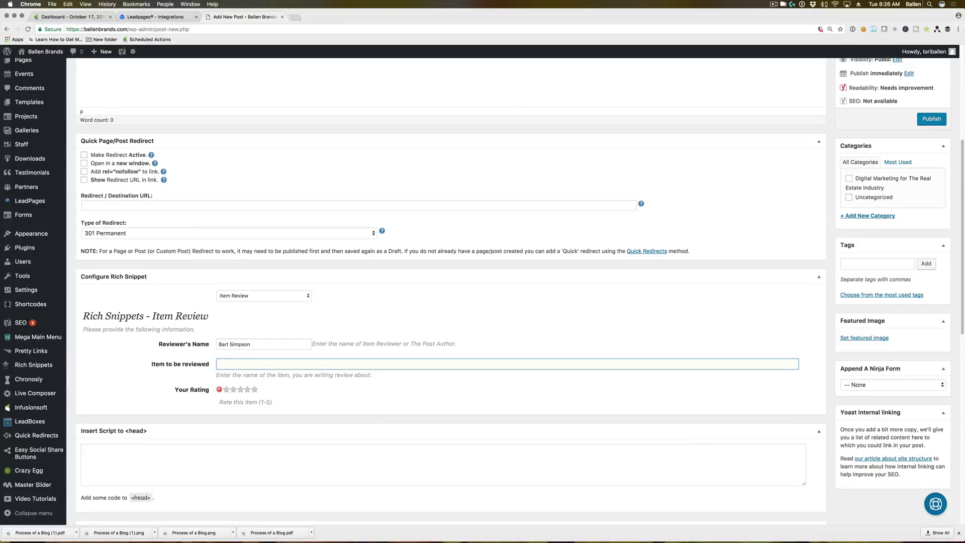
pyautogui.write('The Ballen Brand')
pyautogui.write('s M')
pyautogui.write('eam')
pyautogui.press('super+a')
pyautogui.press('BackSpace')
pyautogui.write('12345 Unicorn Way')
pyautogui.press('super+a')
pyautogui.press('BackSpace')
pyautogui.write('ToLori with Ballen Brands')
pyautogui.press('super+a')
pyautogui.press('BackSpace')
pyautogui.click(254, 390)
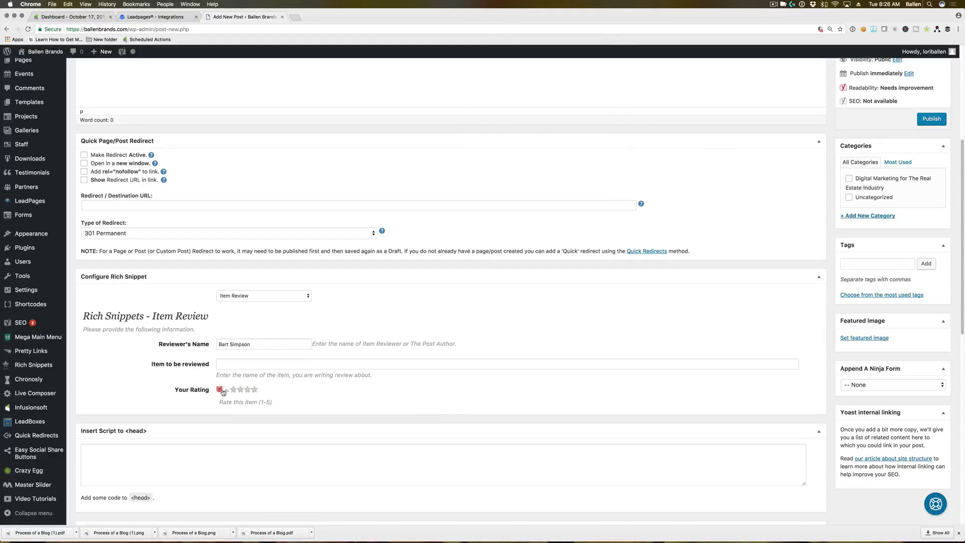
# Switch the snippet type to Event and step through its Title, Description and Url fields.
pyautogui.click(278, 296)
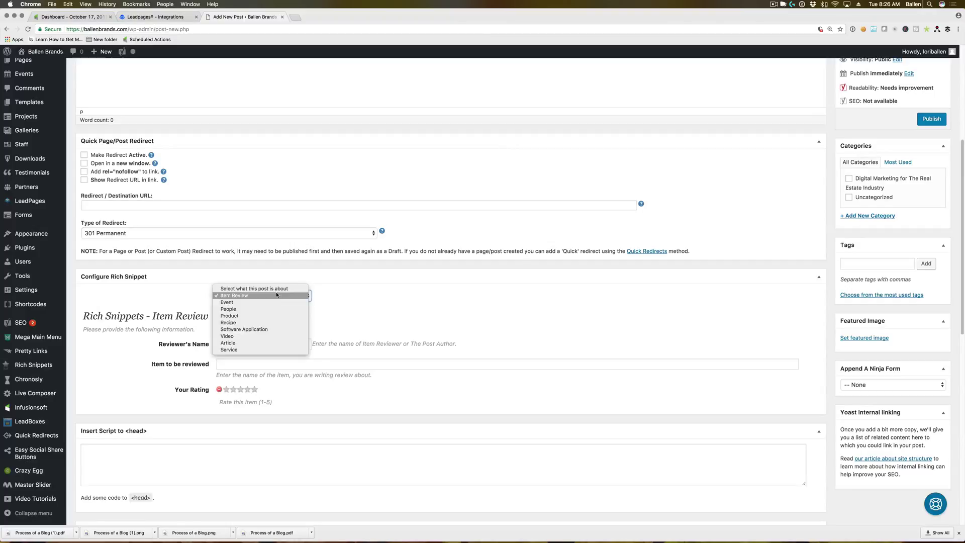
pyautogui.click(228, 303)
pyautogui.scroll(-2, 303, 324)
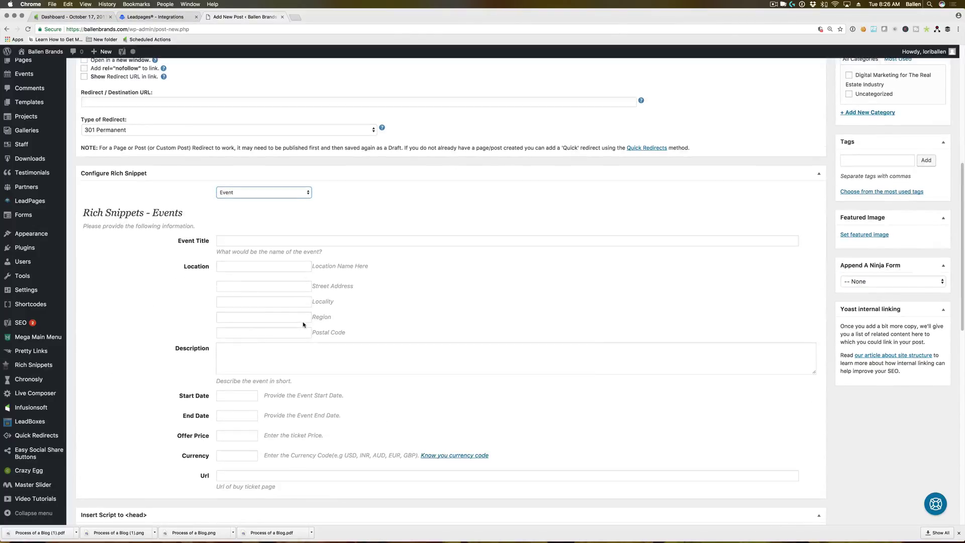
pyautogui.click(277, 192)
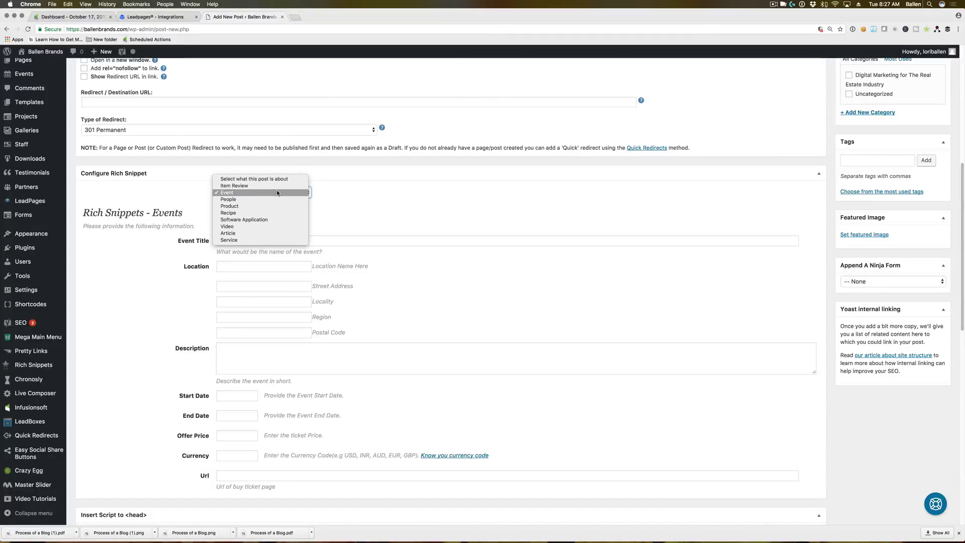
pyautogui.click(451, 229)
pyautogui.click(311, 241)
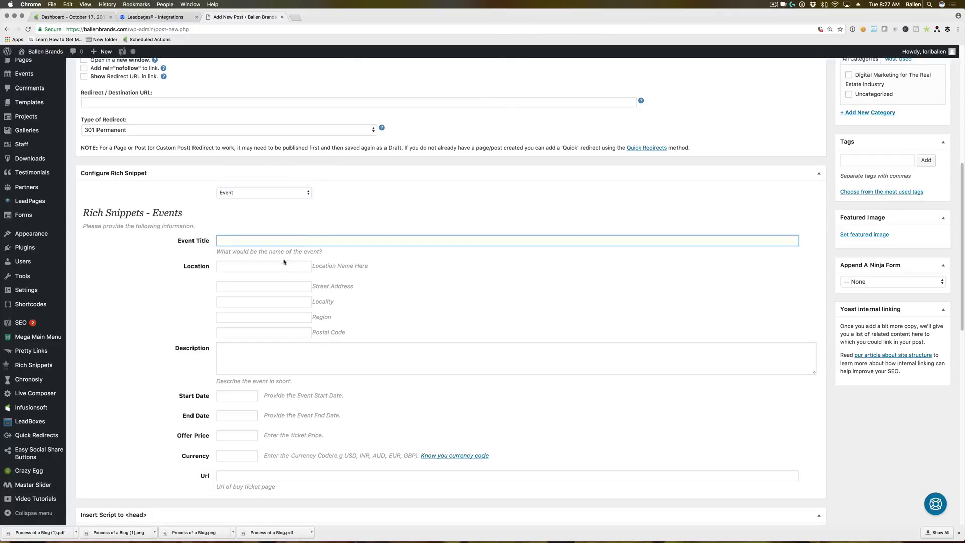
pyautogui.click(251, 365)
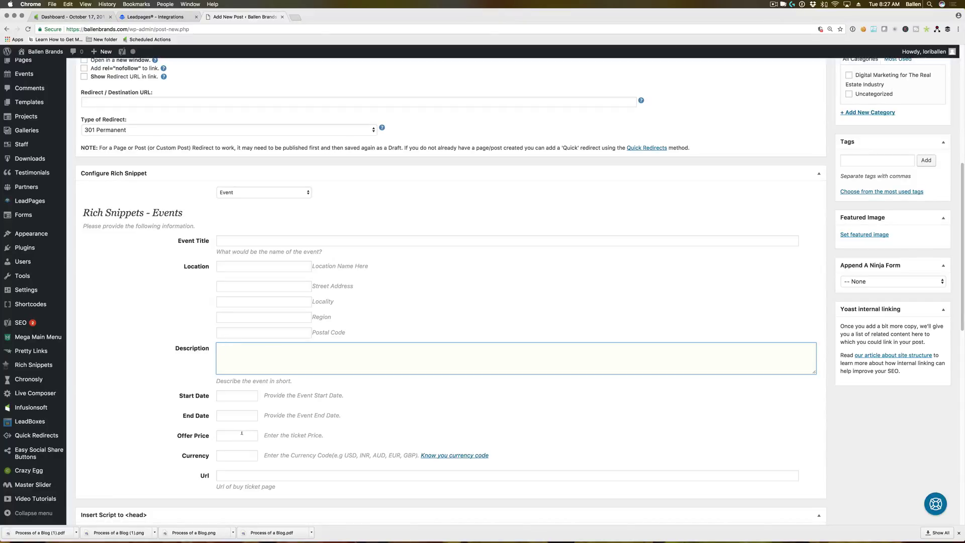
pyautogui.click(343, 478)
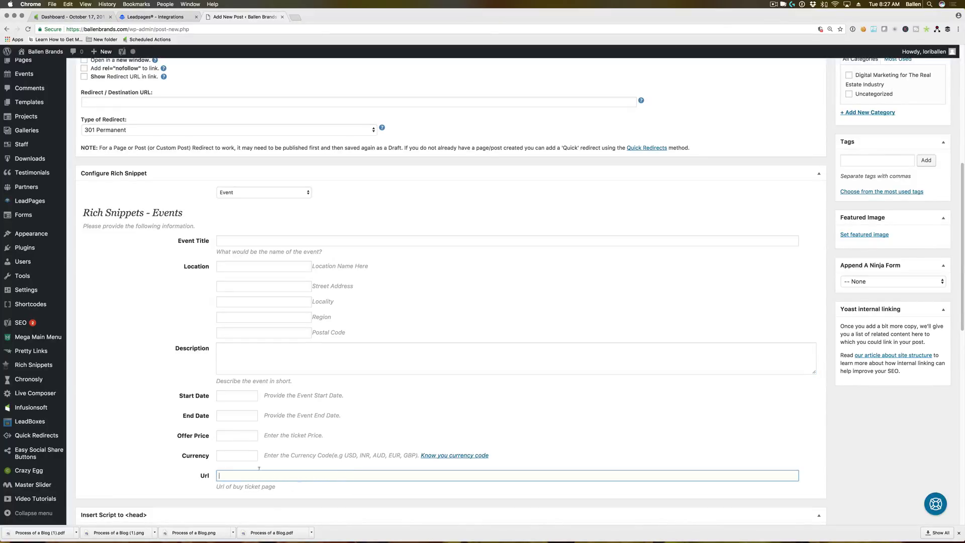
# Select People as the rich snippet type to show the person details form.
pyautogui.click(248, 193)
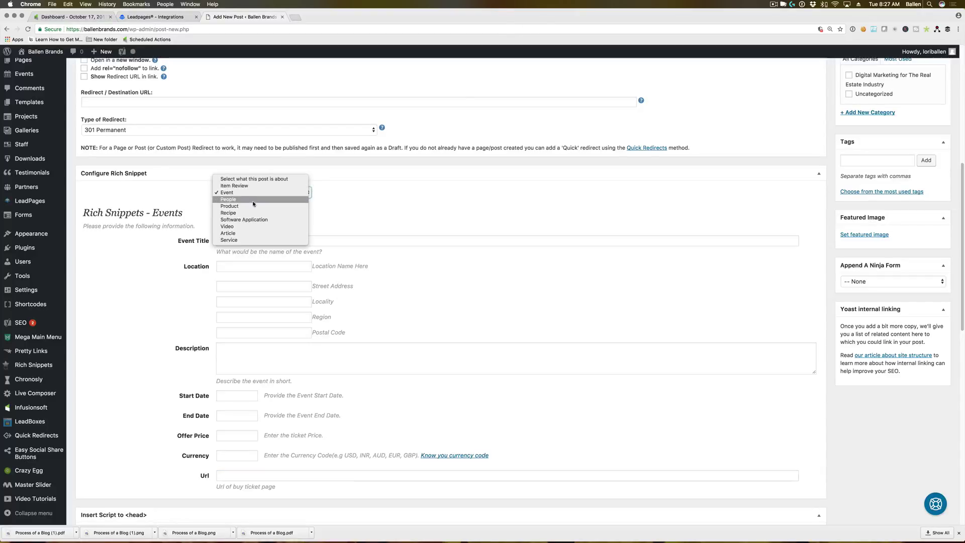
pyautogui.click(240, 200)
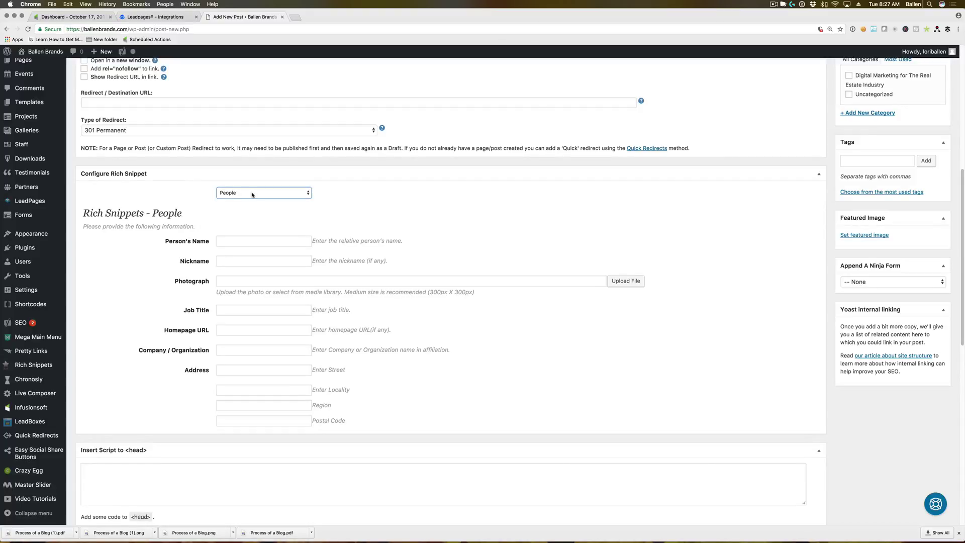
pyautogui.click(252, 195)
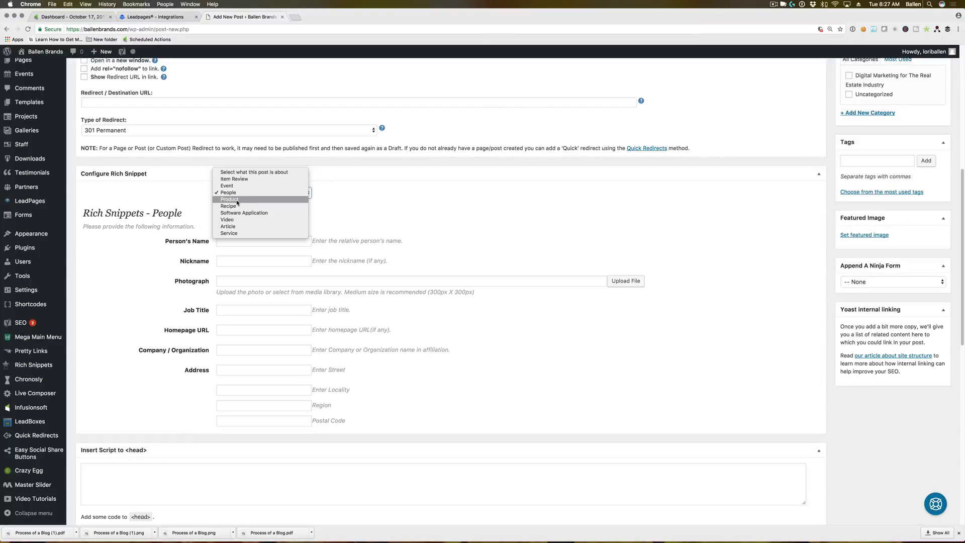
# Choose Product, rate it five stars, and enter the team's brand name and 'Homes for Sale in Summerlin With a Pool'.
pyautogui.click(237, 200)
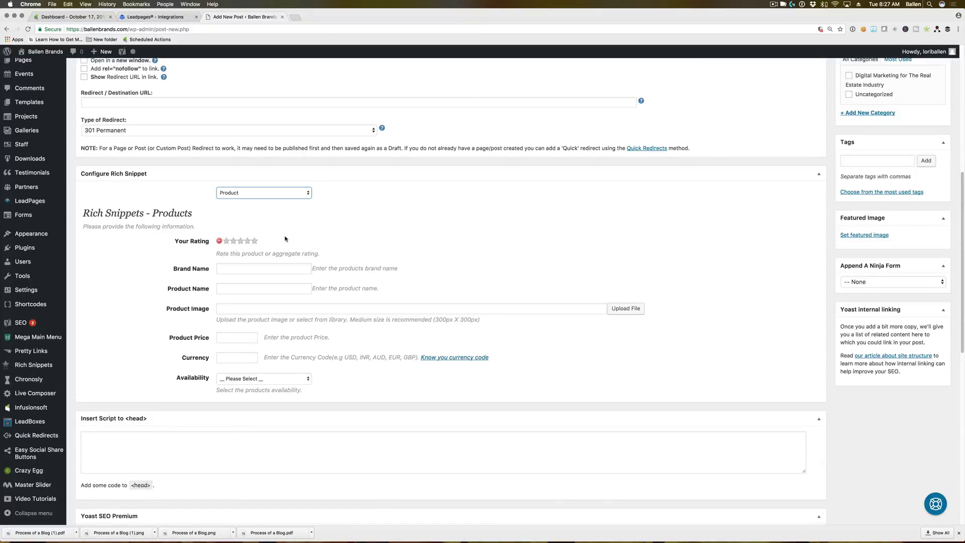
pyautogui.click(255, 241)
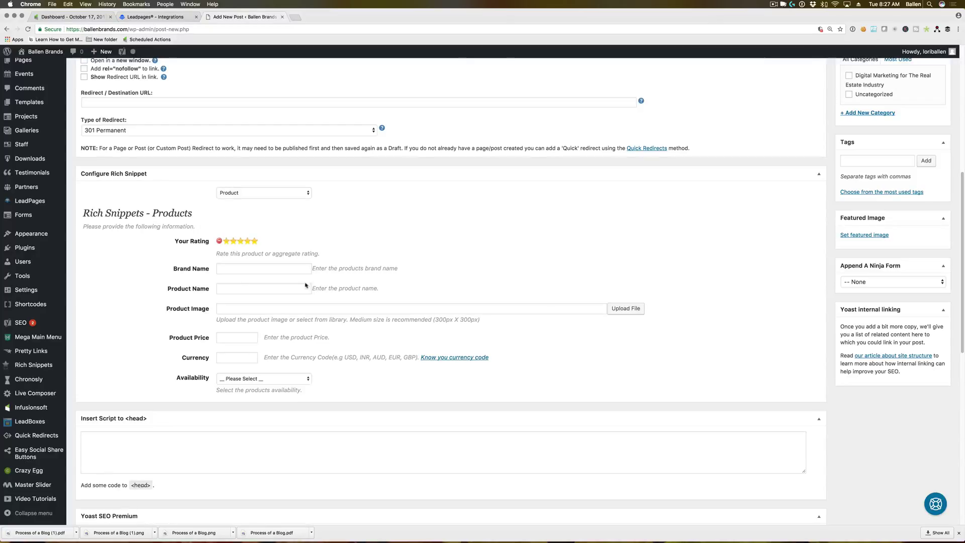
pyautogui.click(241, 267)
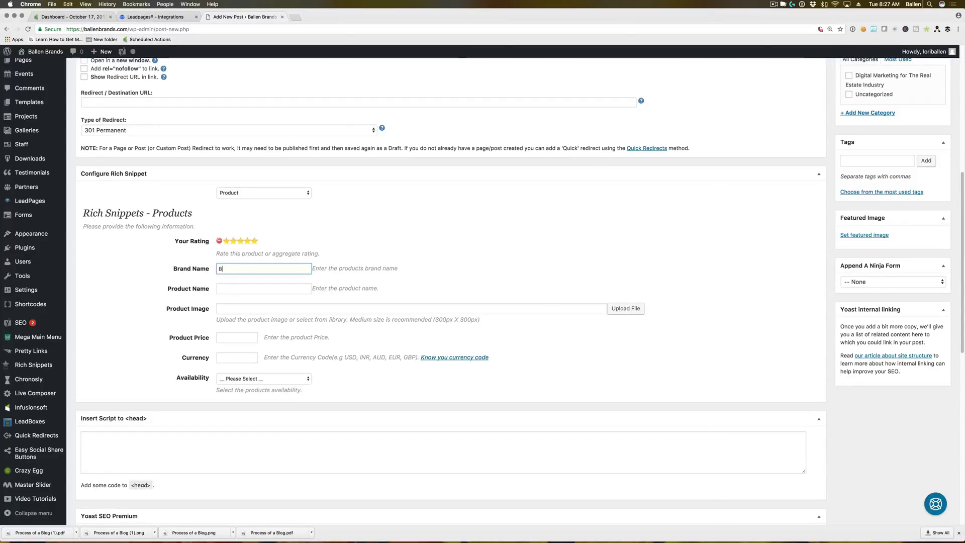
pyautogui.write('The ')
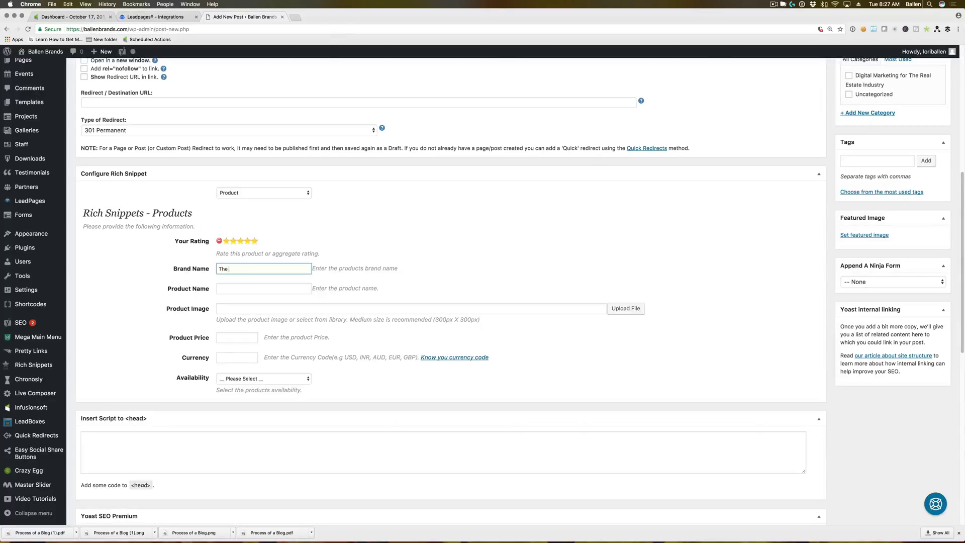
pyautogui.write('Lori Ballen Team')
pyautogui.press('Tab')
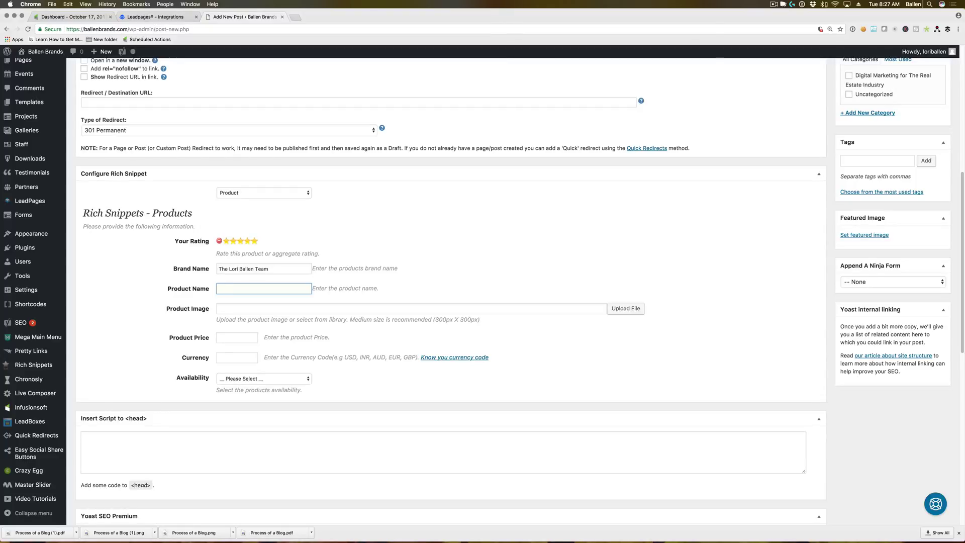
pyautogui.write('Homes for ')
pyautogui.write('Sale in Summerlin ')
pyautogui.write('With a Pool')
pyautogui.click(219, 309)
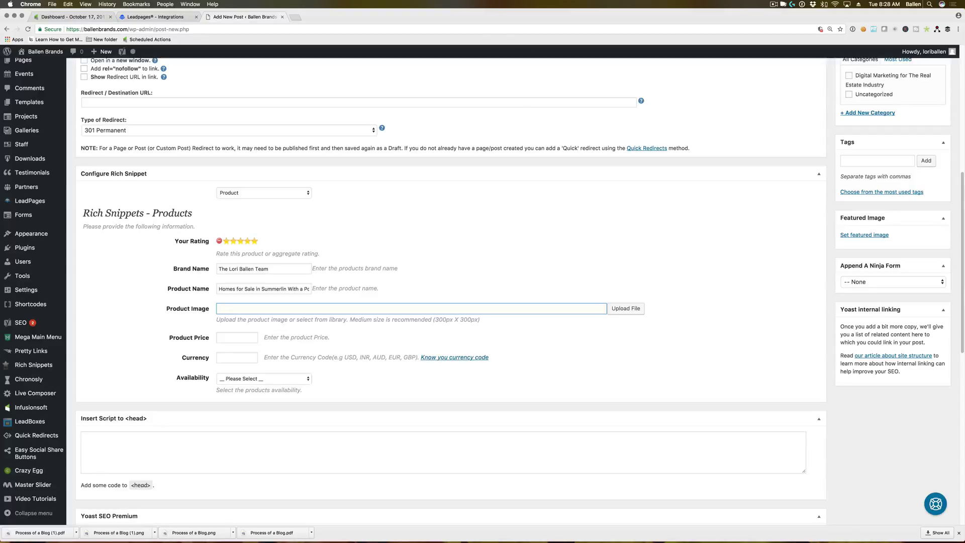
pyautogui.click(231, 333)
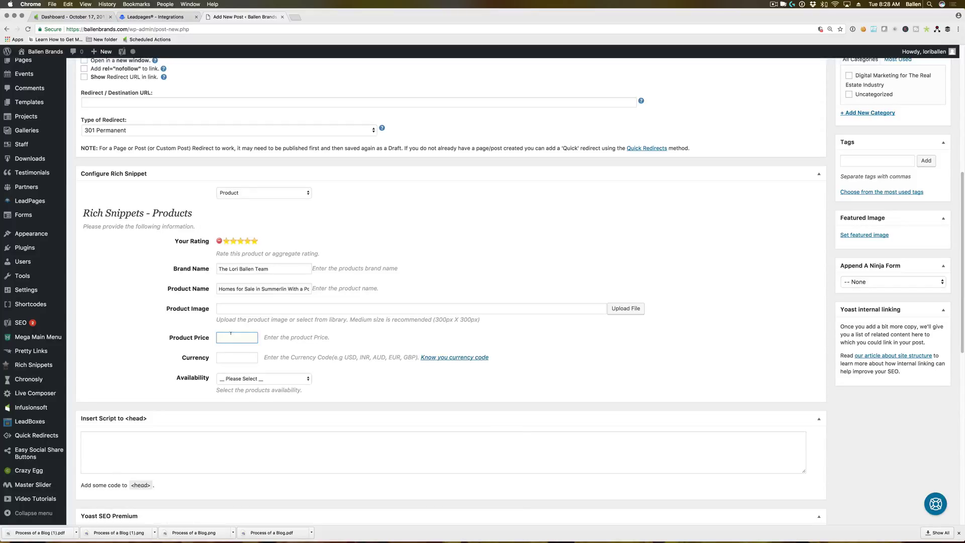
# Enter a product price of 300,000 with currency USD.
pyautogui.click(245, 288)
pyautogui.moveTo(219, 289); pyautogui.dragTo(309, 289)
pyautogui.click(298, 288)
pyautogui.click(243, 334)
pyautogui.write('300,0')
pyautogui.press('Tab')
pyautogui.write('USD')
# Set the product availability to In Stock.
pyautogui.click(291, 379)
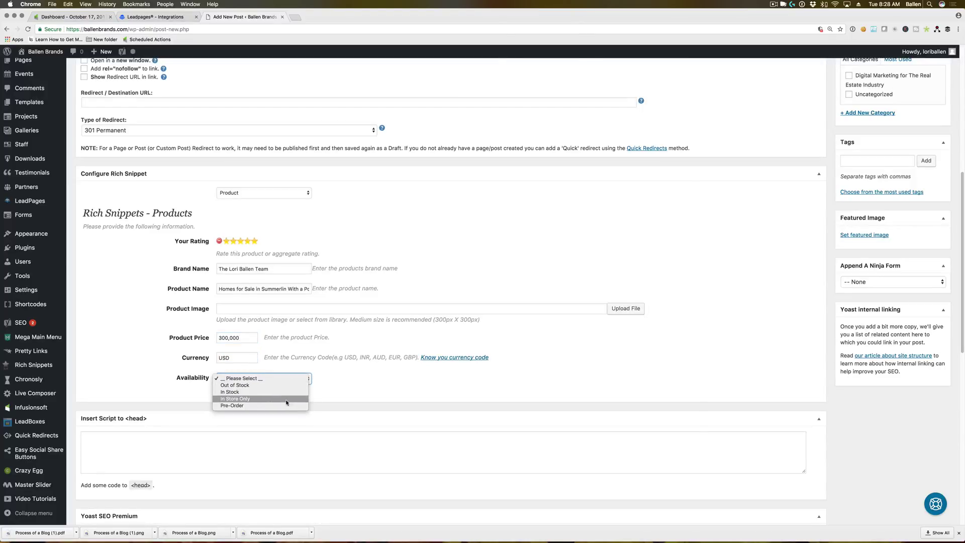
pyautogui.click(256, 392)
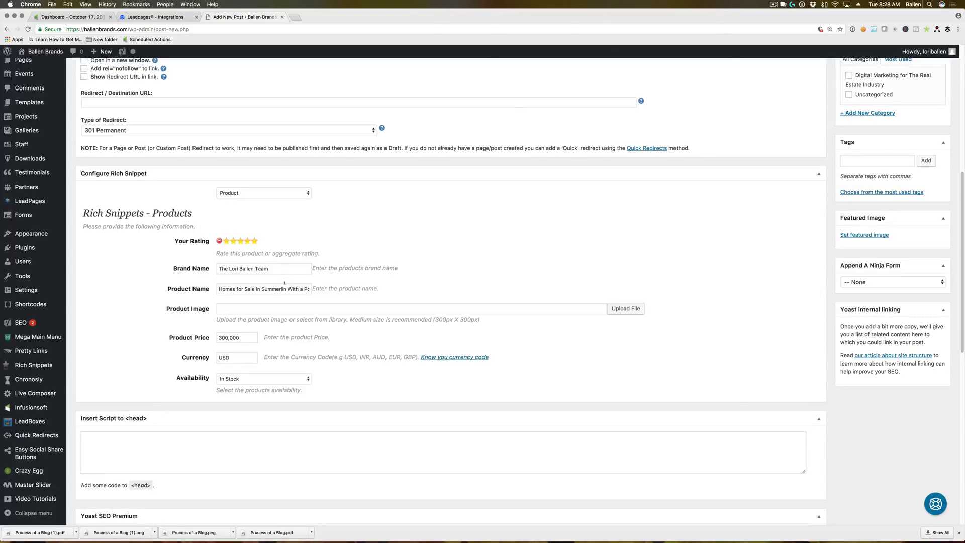
pyautogui.click(274, 378)
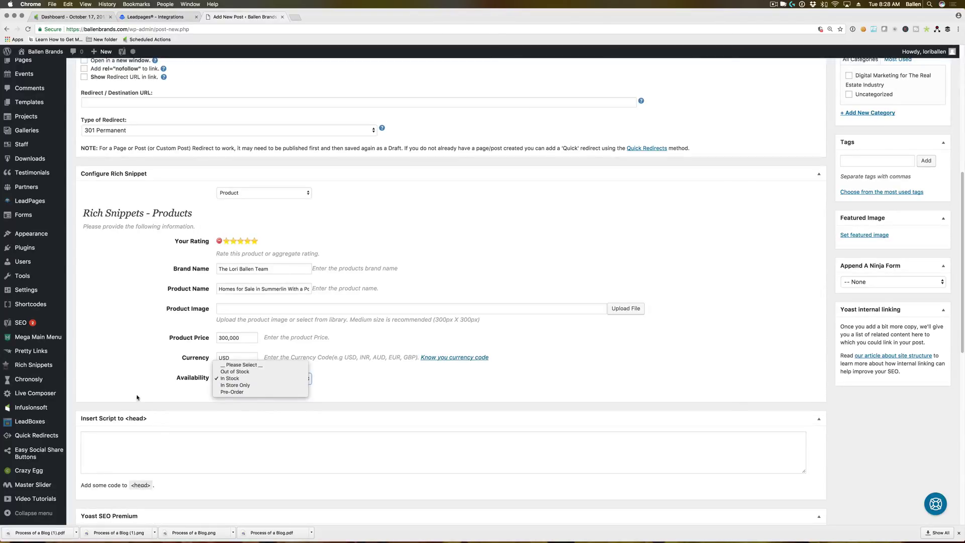
pyautogui.click(304, 379)
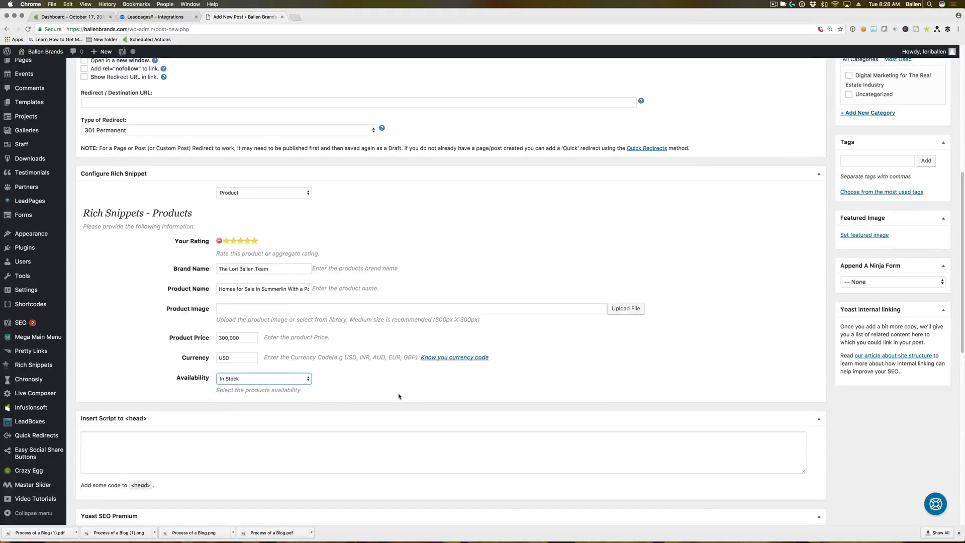
# Pick Recipe from the snippet type list and scroll through the empty recipe form.
pyautogui.scroll(-2, 402, 394)
pyautogui.scroll(5, 312, 382)
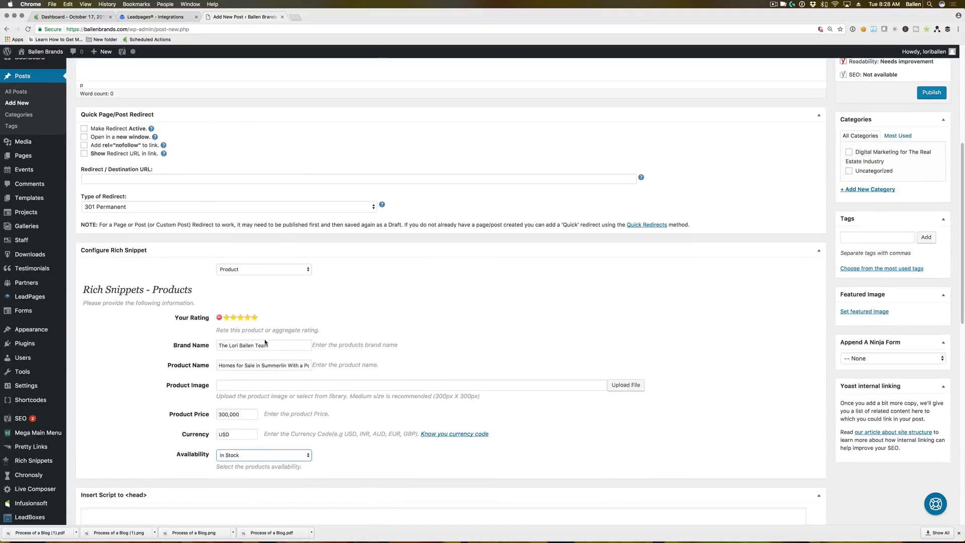
pyautogui.click(268, 270)
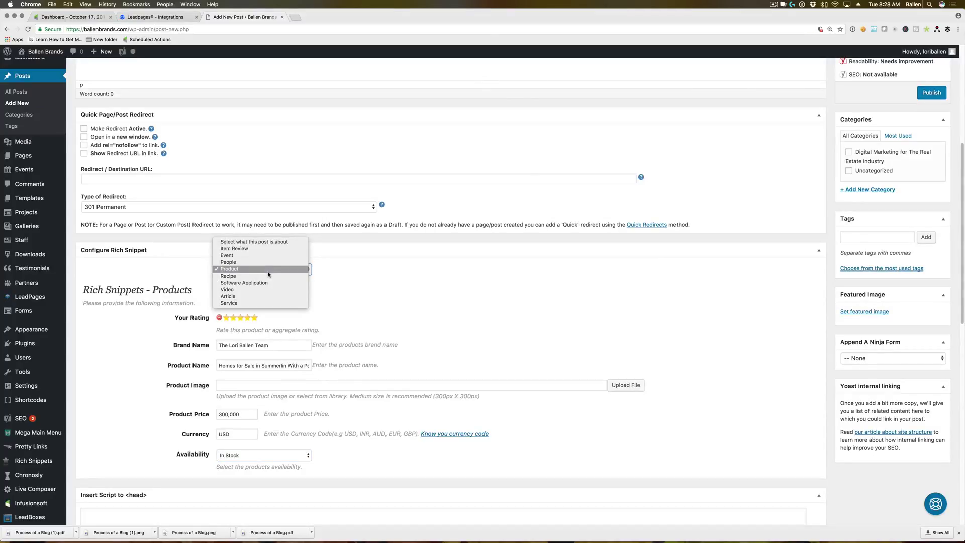
pyautogui.click(234, 278)
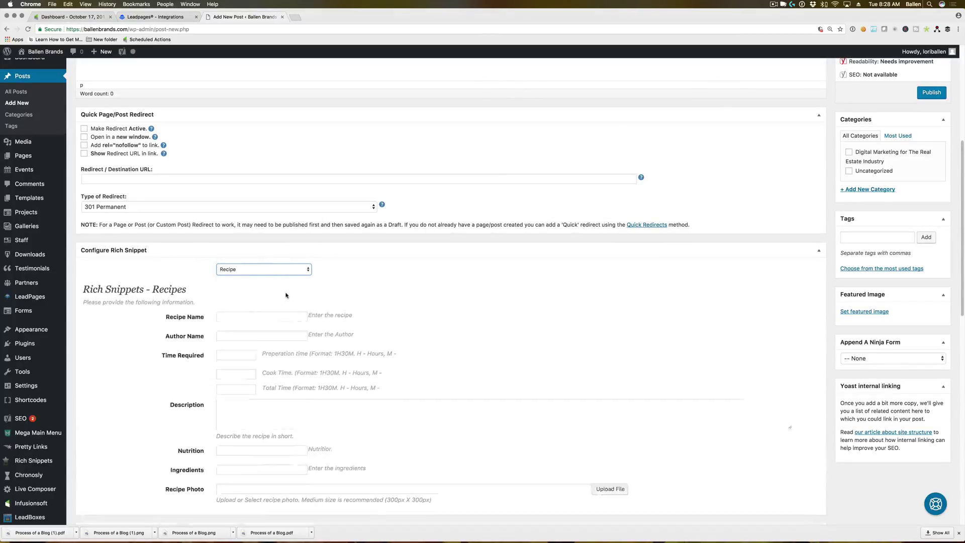
pyautogui.scroll(-1, 286, 295)
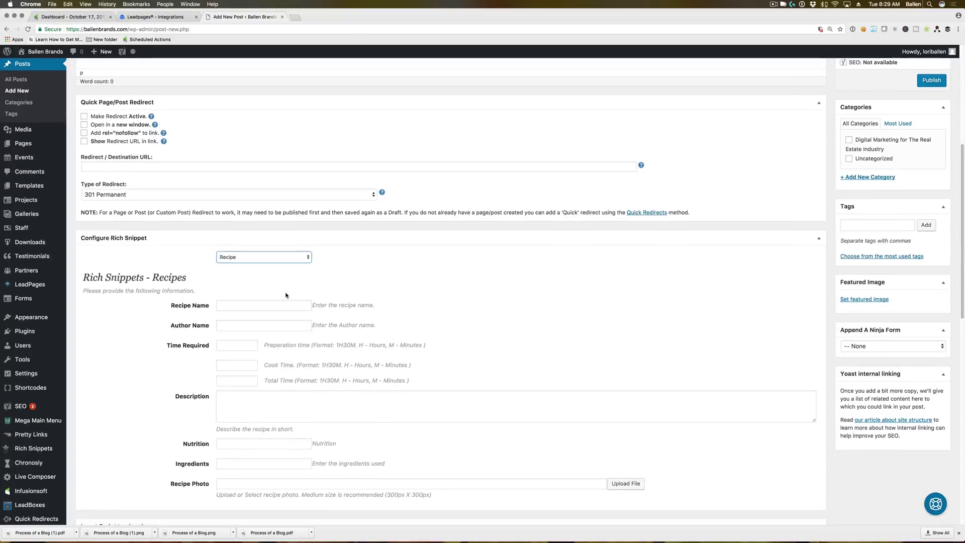
pyautogui.scroll(-1, 285, 295)
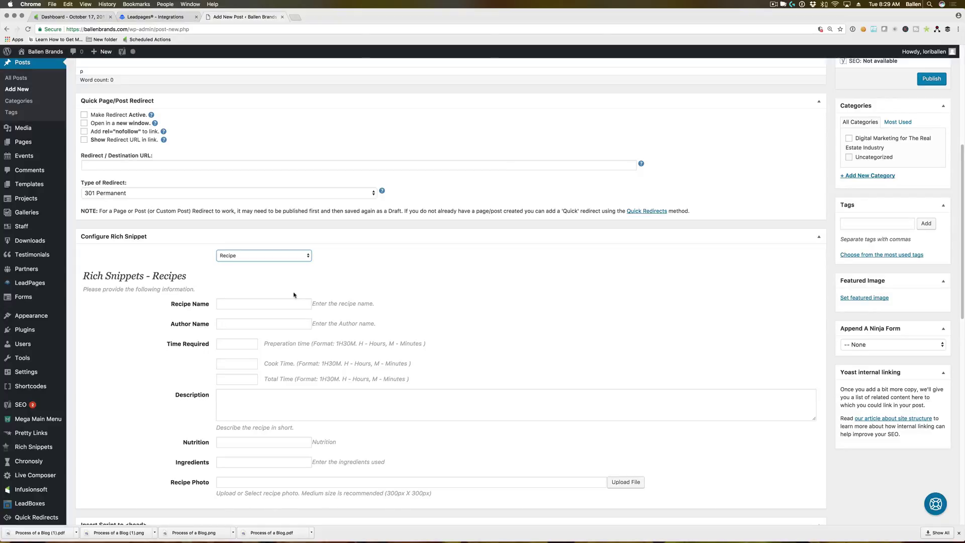
# Choose Software Application as the snippet type and review its Price through Application Category rows.
pyautogui.click(279, 257)
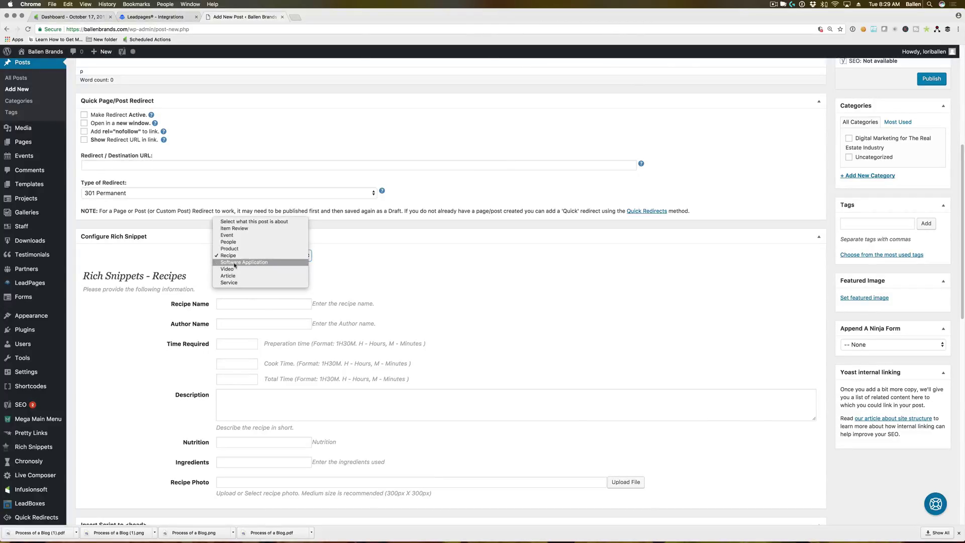
pyautogui.click(262, 262)
pyautogui.scroll(-1, 236, 267)
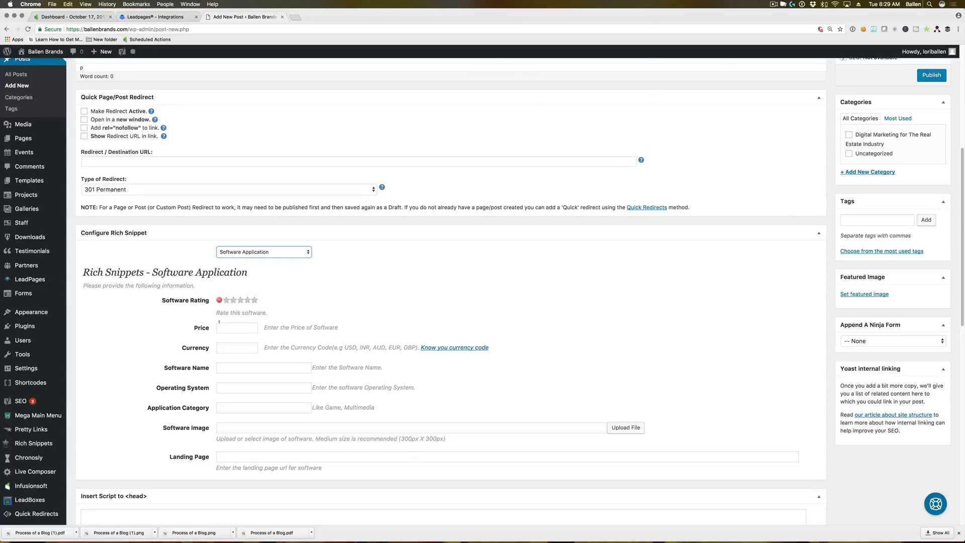
pyautogui.moveTo(211, 329); pyautogui.dragTo(210, 428)
pyautogui.click(210, 427)
# Step through the Operating System, Application Category and Landing Page fields.
pyautogui.click(219, 388)
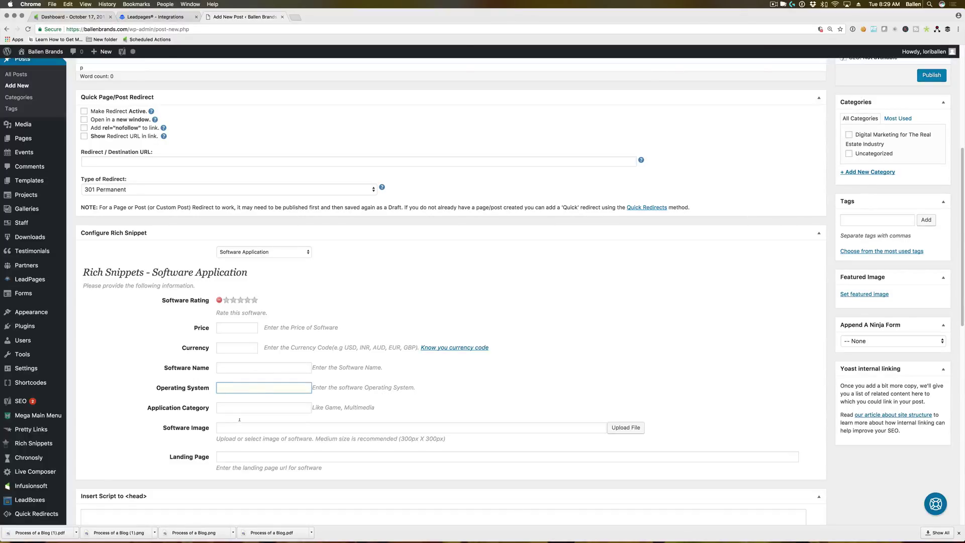
pyautogui.click(256, 408)
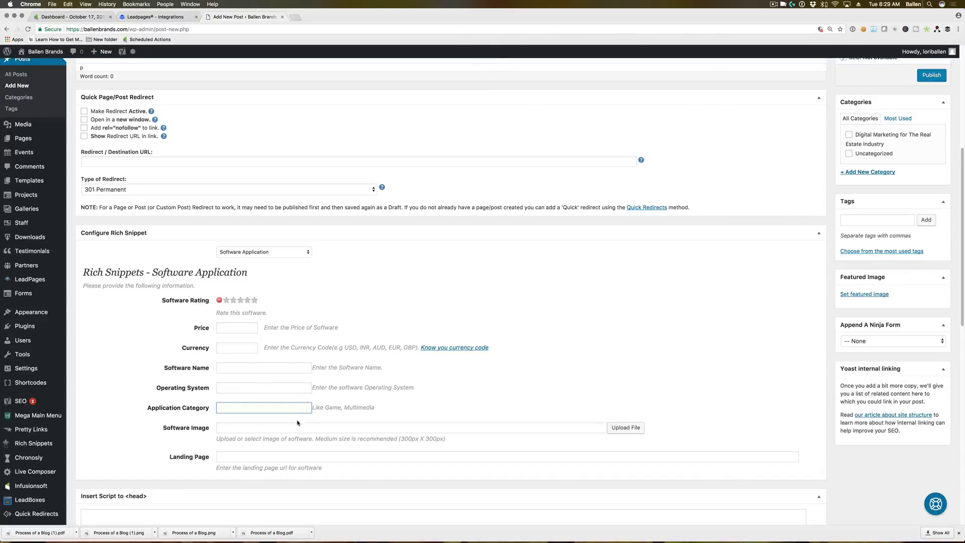
pyautogui.click(240, 385)
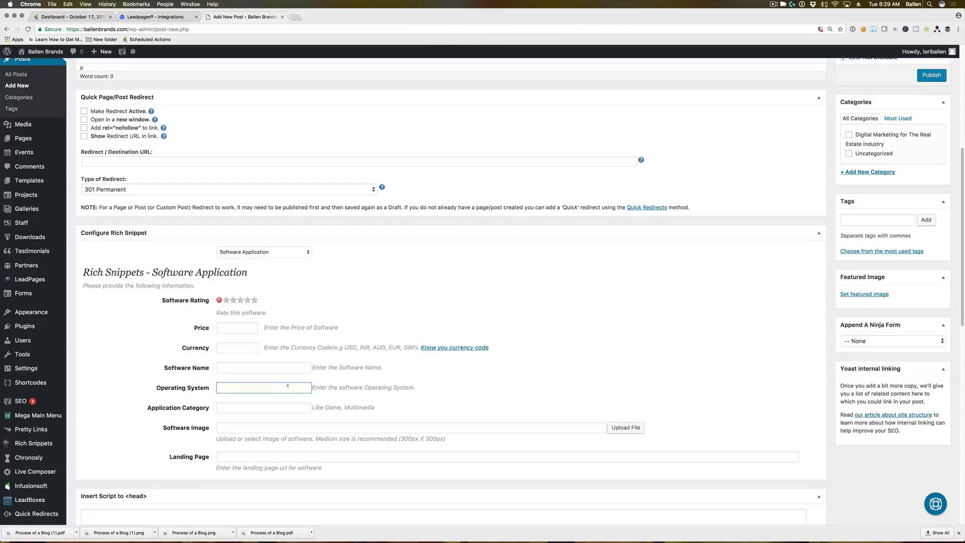
pyautogui.scroll(-1, 262, 401)
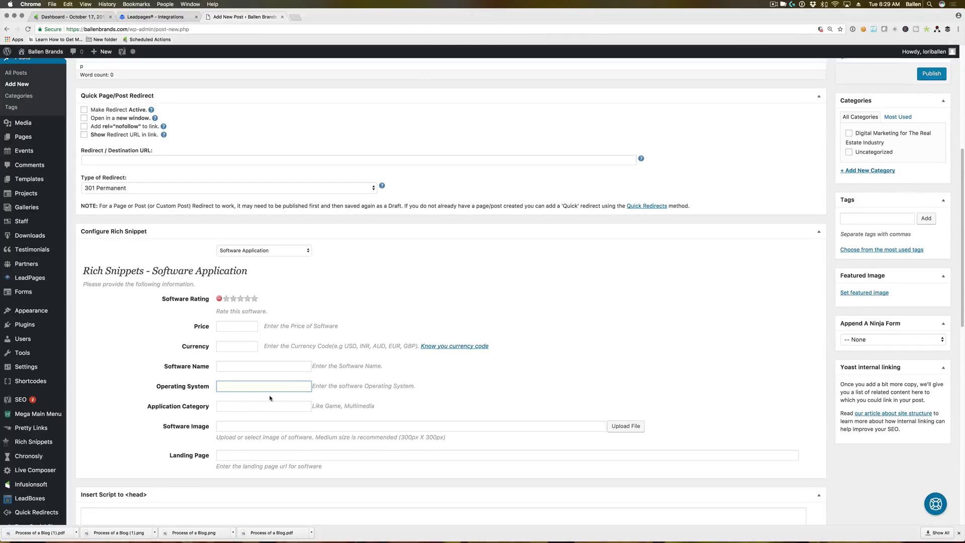
pyautogui.click(234, 406)
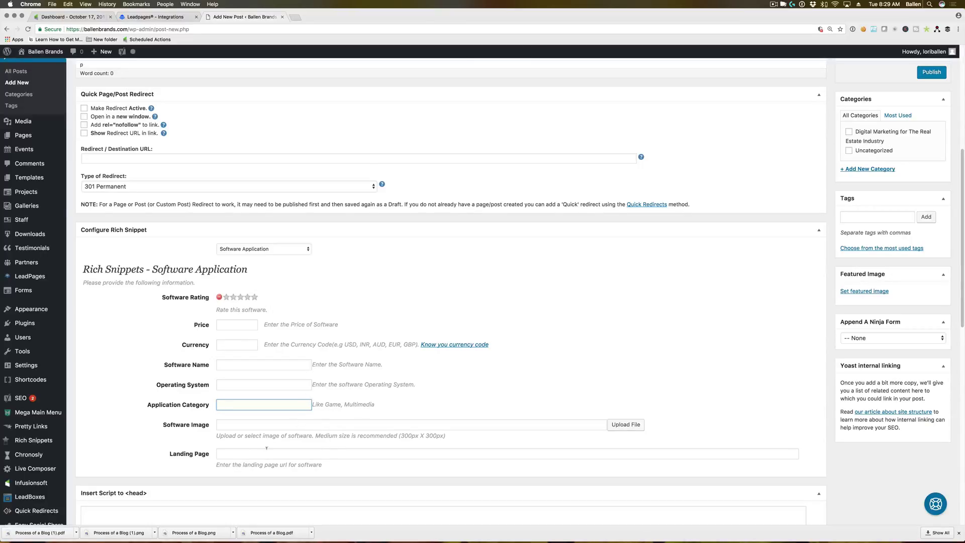
pyautogui.click(331, 452)
pyautogui.scroll(1, 235, 292)
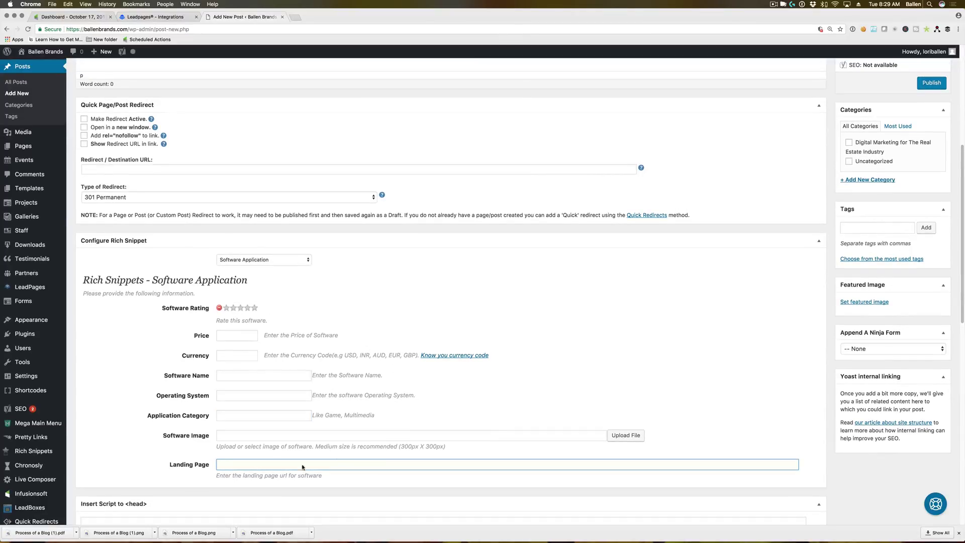
pyautogui.click(282, 261)
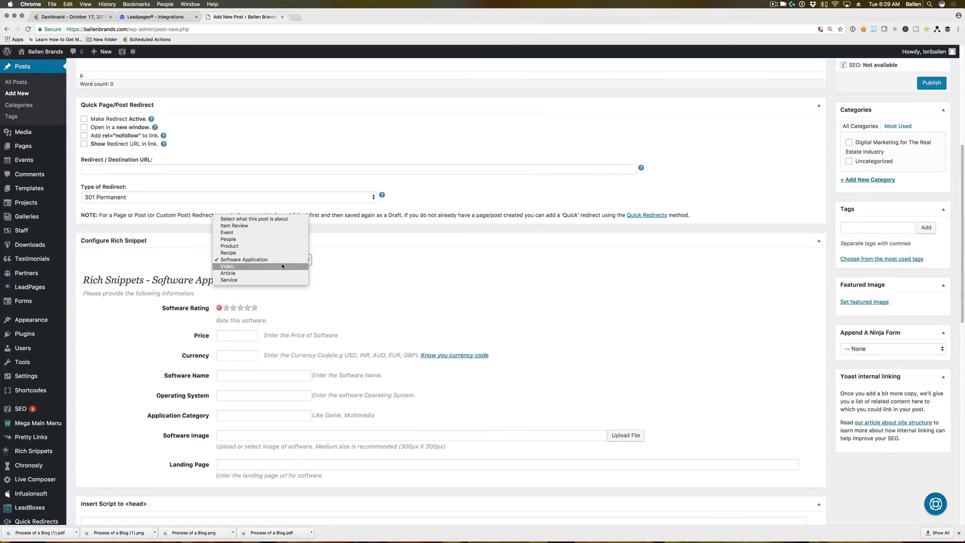
# Switch the rich snippet type from Video to Article.
pyautogui.click(230, 268)
pyautogui.scroll(-2, 241, 266)
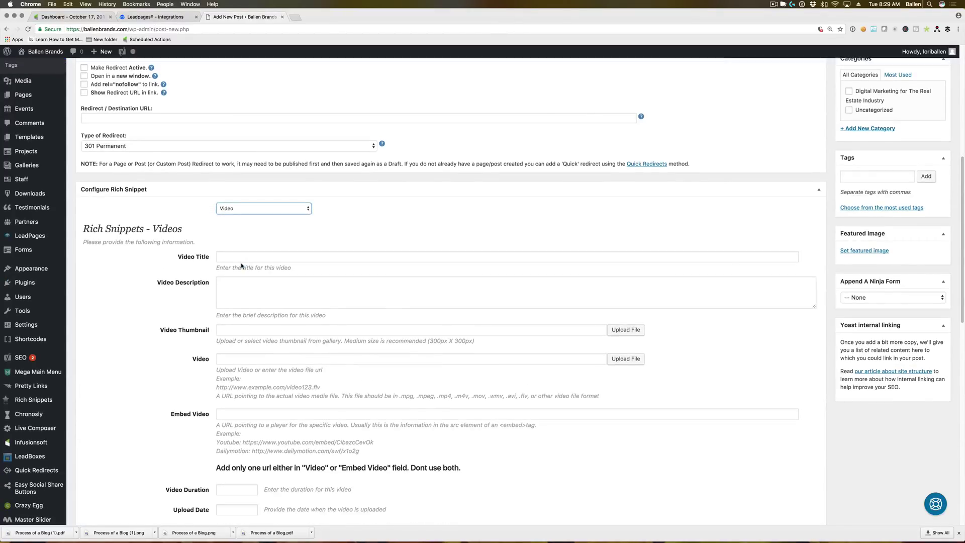
pyautogui.click(252, 210)
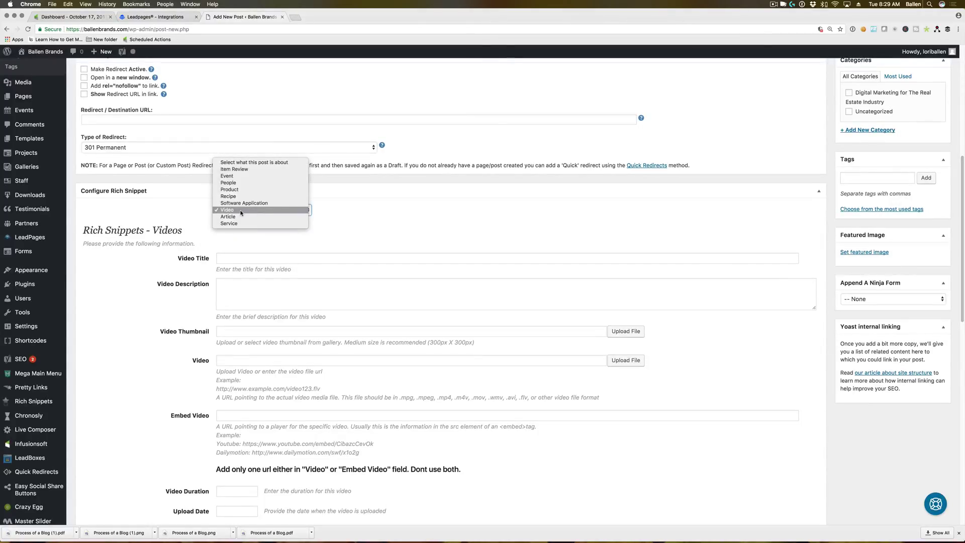
pyautogui.press('Return')
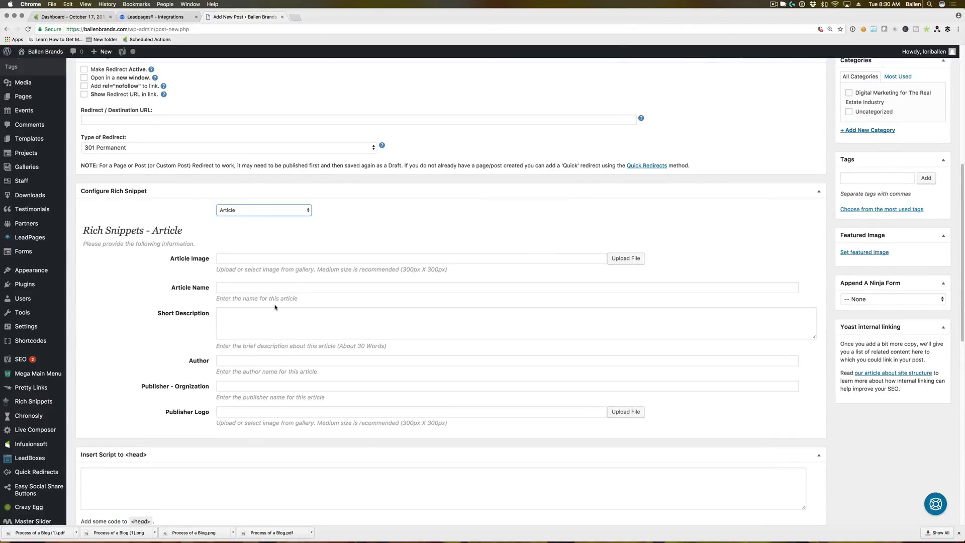
pyautogui.click(243, 257)
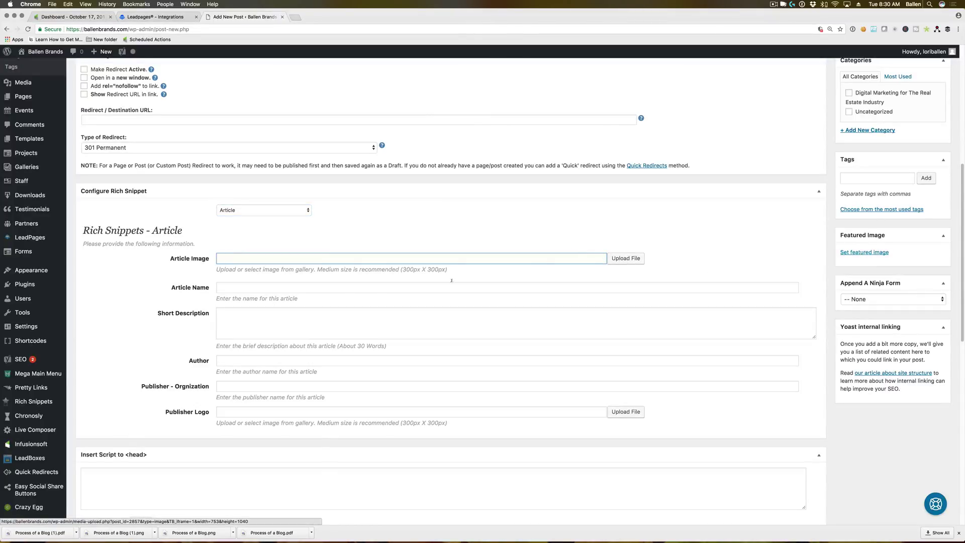
pyautogui.click(301, 288)
pyautogui.scroll(3, 230, 281)
pyautogui.scroll(3, 230, 281)
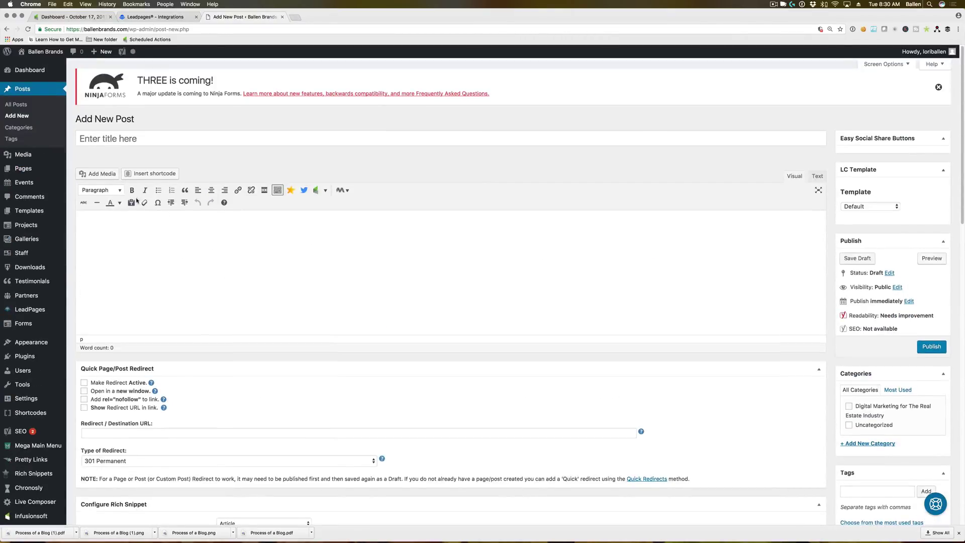
pyautogui.scroll(-6, 271, 302)
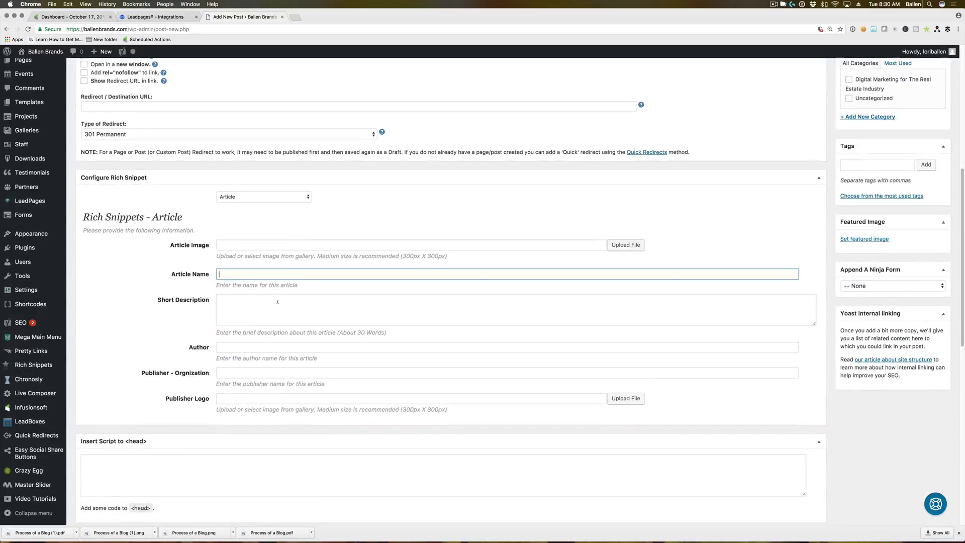
pyautogui.click(277, 302)
pyautogui.scroll(-10, 277, 302)
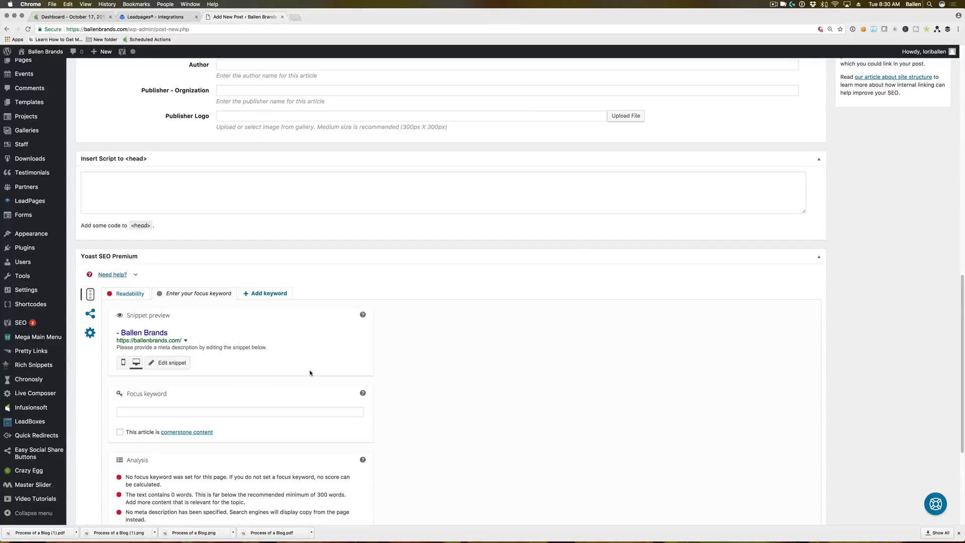
pyautogui.scroll(10, 154, 408)
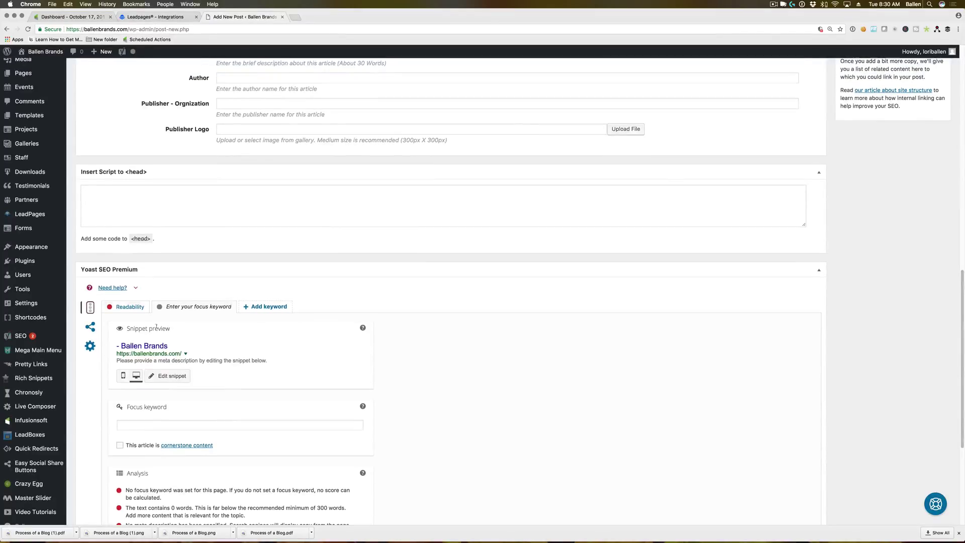
pyautogui.scroll(-1, 261, 382)
pyautogui.click(263, 394)
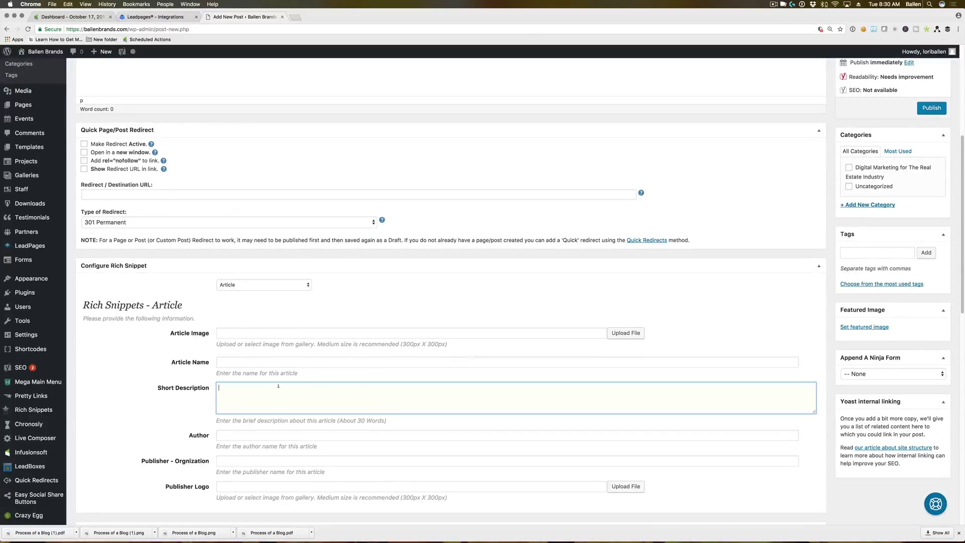
pyautogui.scroll(-2, 265, 381)
pyautogui.click(264, 371)
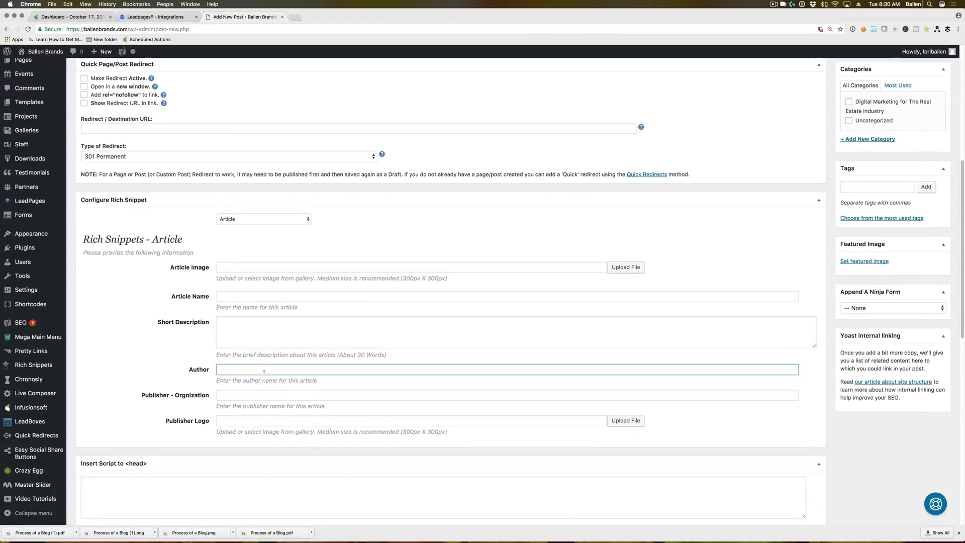
pyautogui.scroll(-1, 264, 370)
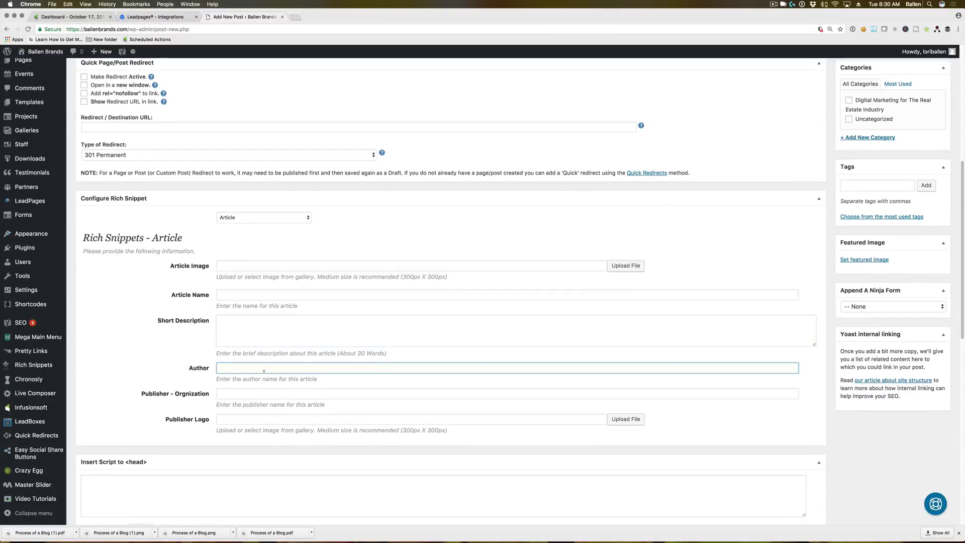
pyautogui.click(251, 391)
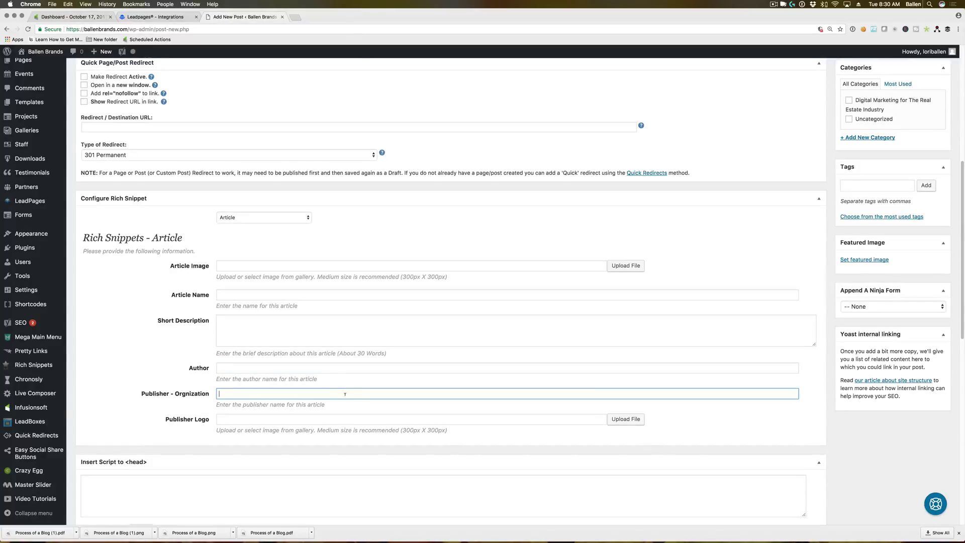
pyautogui.scroll(-1, 345, 395)
pyautogui.click(334, 411)
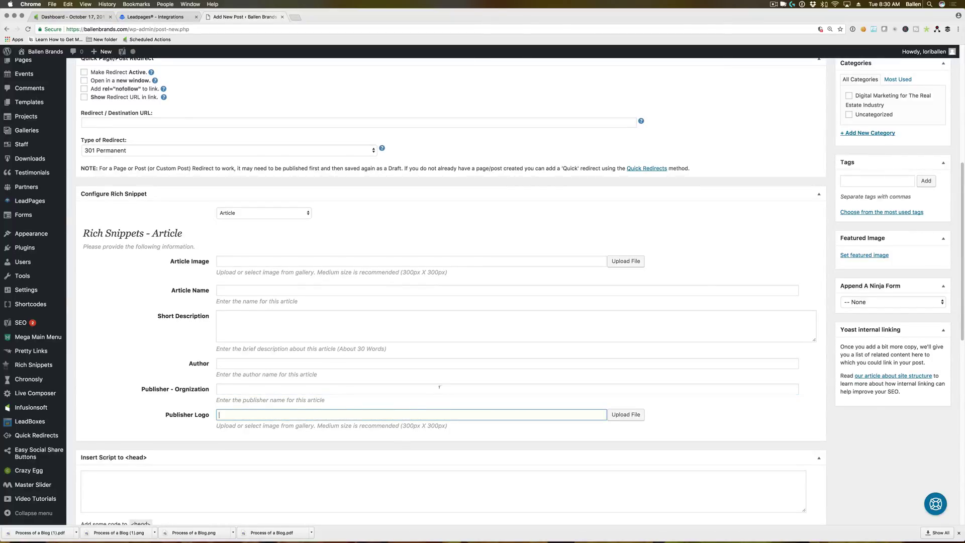
pyautogui.scroll(5, 440, 385)
pyautogui.scroll(-3, 352, 352)
# Set the snippet type to Service and review its image, service type, area, provider and telephone fields.
pyautogui.click(257, 304)
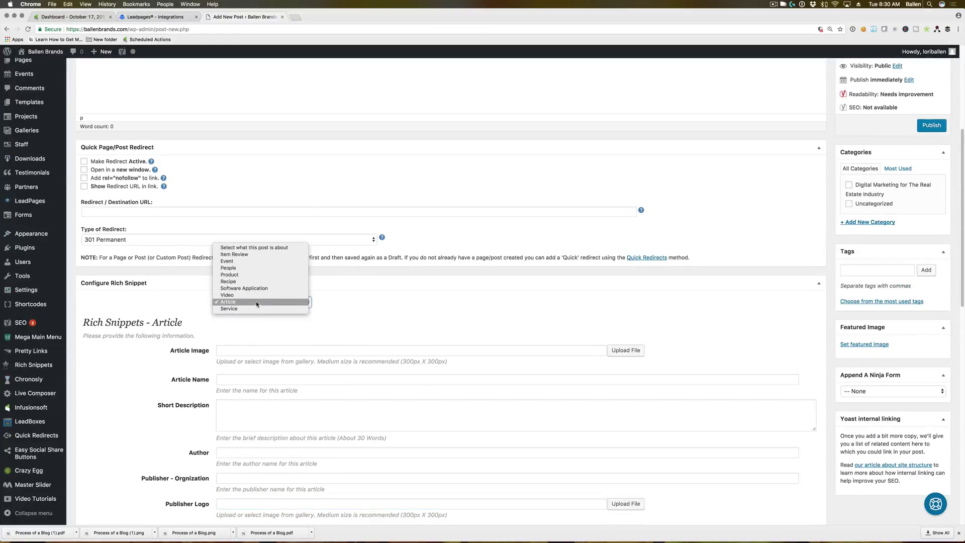
pyautogui.click(256, 308)
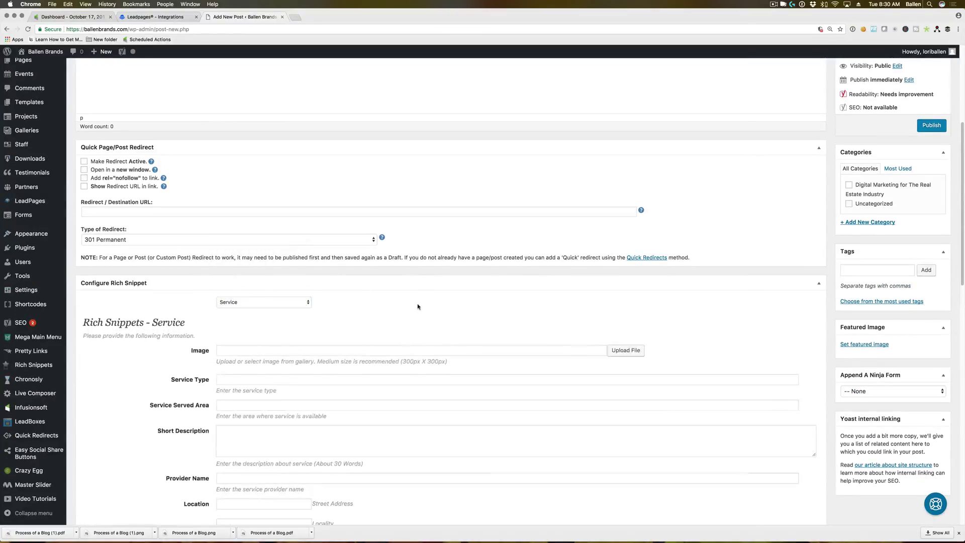
pyautogui.scroll(-3, 417, 307)
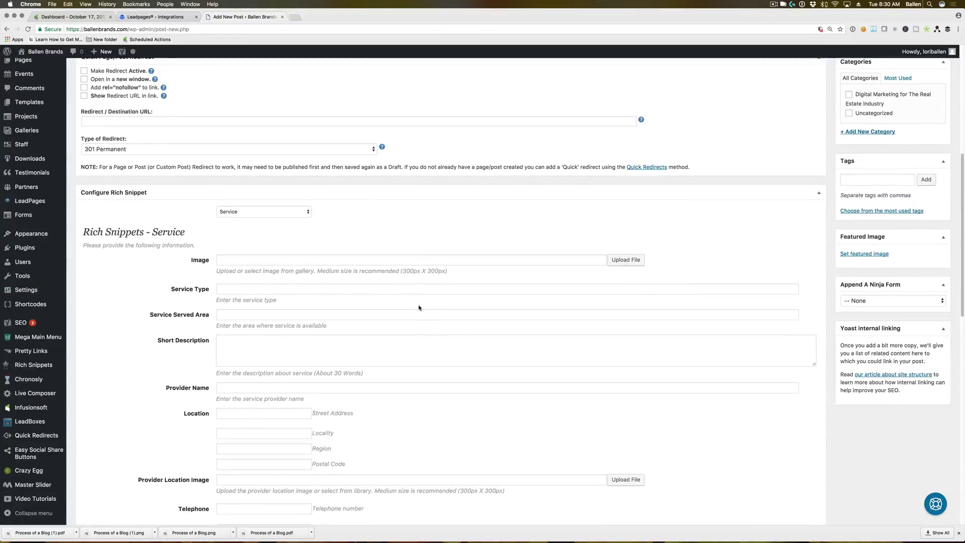
pyautogui.scroll(-1, 419, 307)
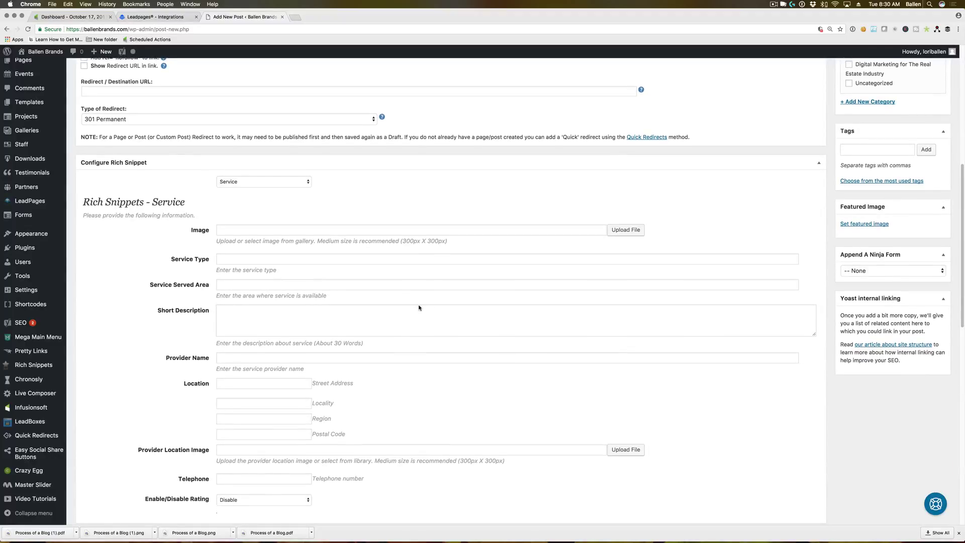
pyautogui.moveTo(157, 202); pyautogui.dragTo(199, 206)
pyautogui.click(200, 206)
pyautogui.click(269, 183)
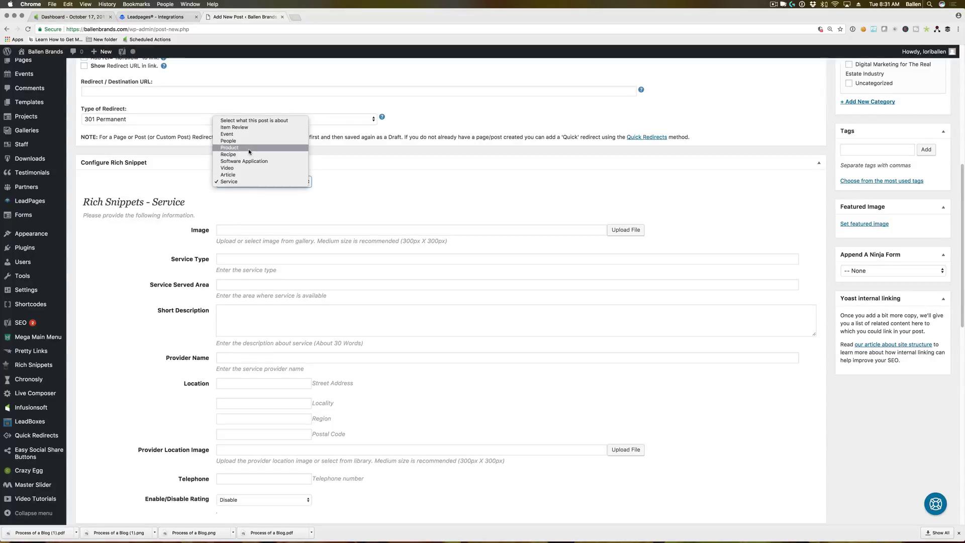
pyautogui.click(339, 174)
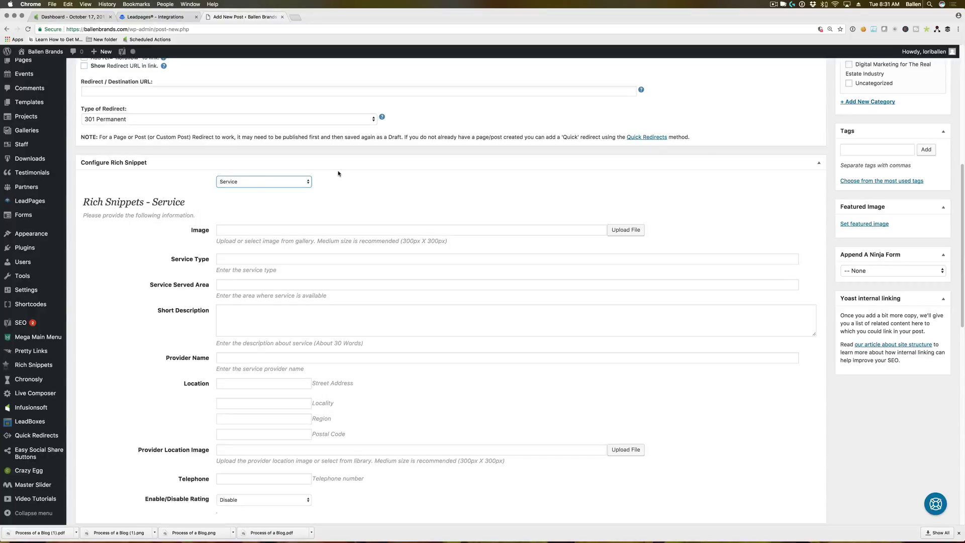
pyautogui.scroll(-1, 338, 173)
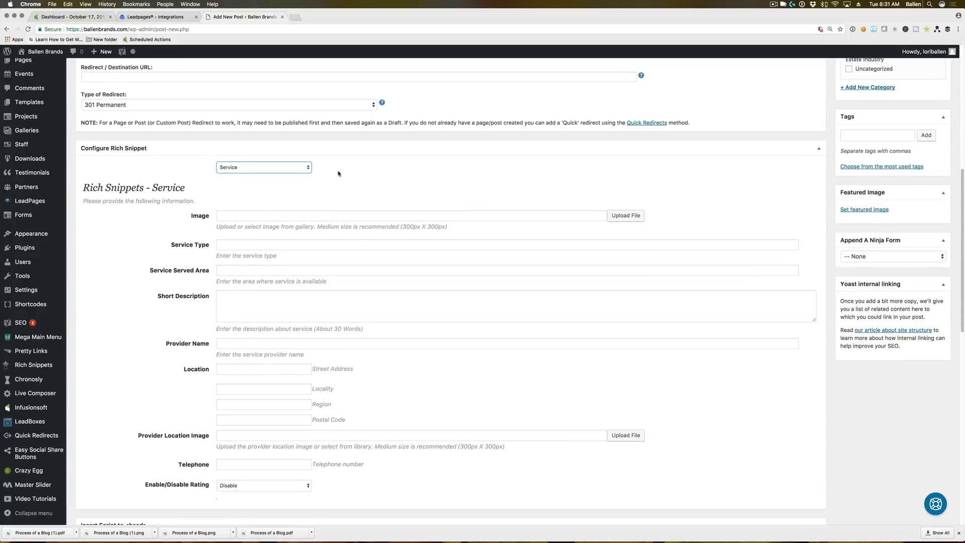
pyautogui.scroll(-2, 337, 172)
# Enter 'Instant Home Value Estimator' as the Service Type.
pyautogui.click(283, 180)
pyautogui.click(267, 208)
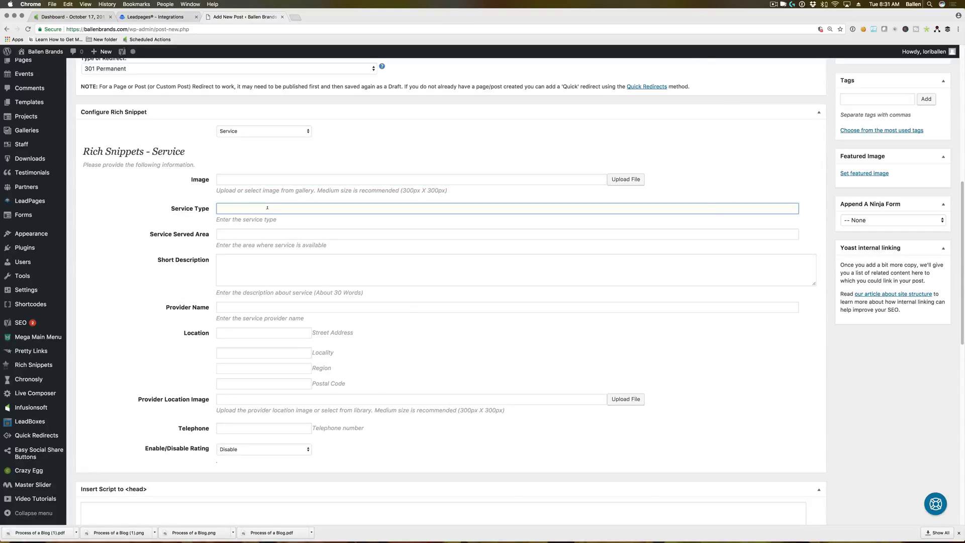
pyautogui.write('Instant Home Value Estimator')
# Enter 'Las Vegas' as the Service Served Area.
pyautogui.click(255, 230)
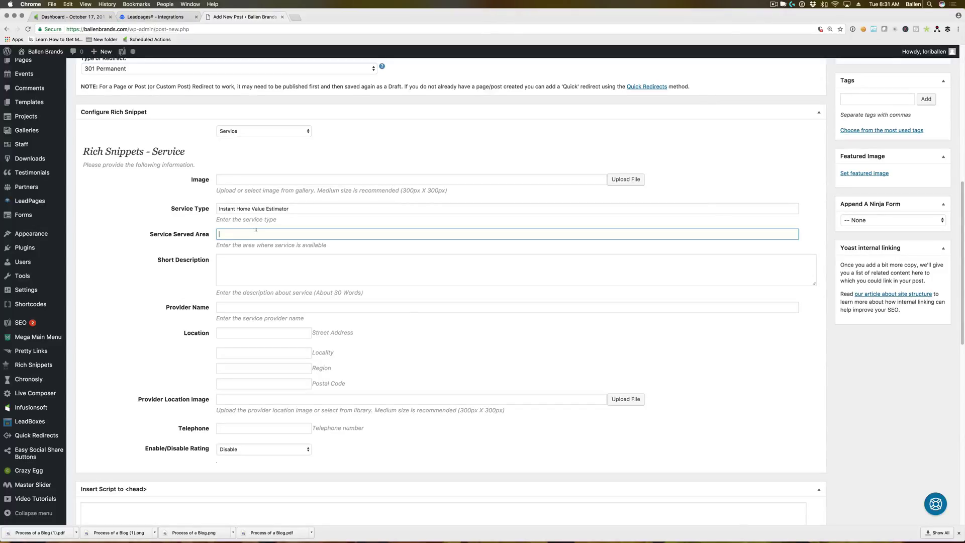
pyautogui.write('Las Vegas')
pyautogui.click(248, 261)
pyautogui.scroll(-10, 248, 261)
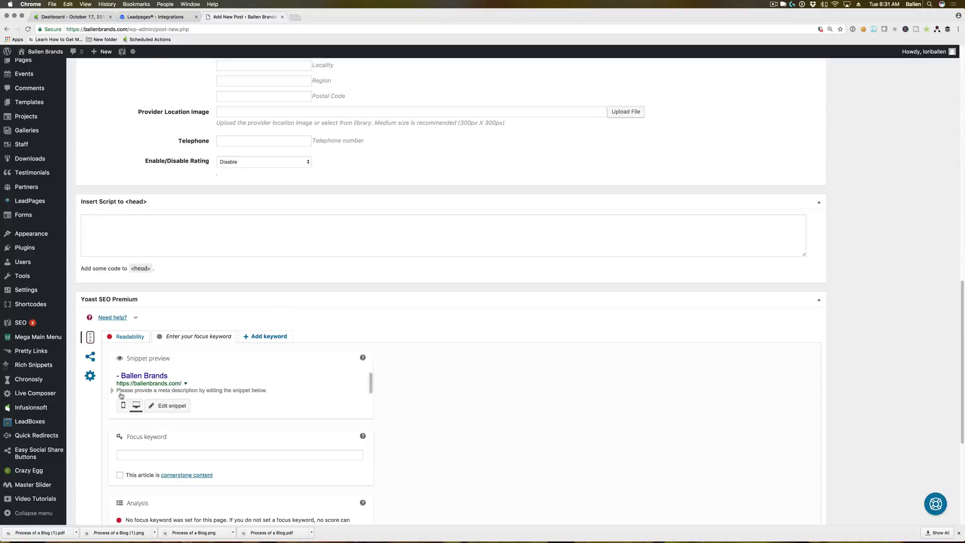
pyautogui.scroll(3, 310, 347)
pyautogui.scroll(5, 310, 347)
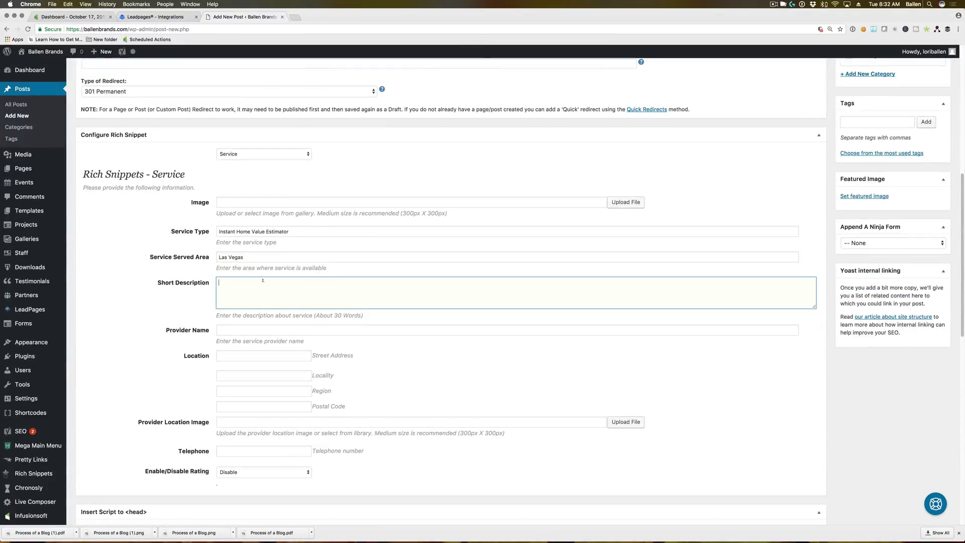
pyautogui.scroll(-1, 246, 302)
pyautogui.click(255, 314)
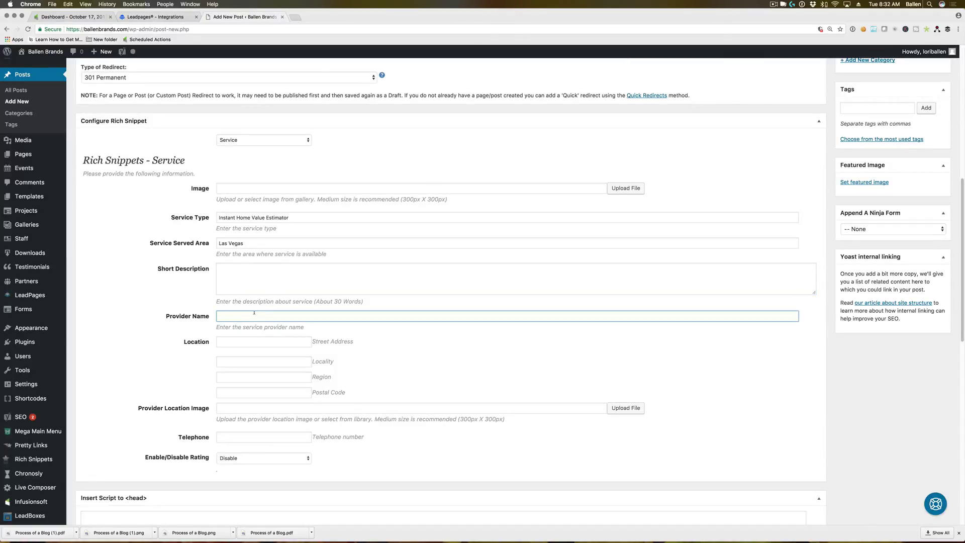
pyautogui.scroll(-1, 254, 319)
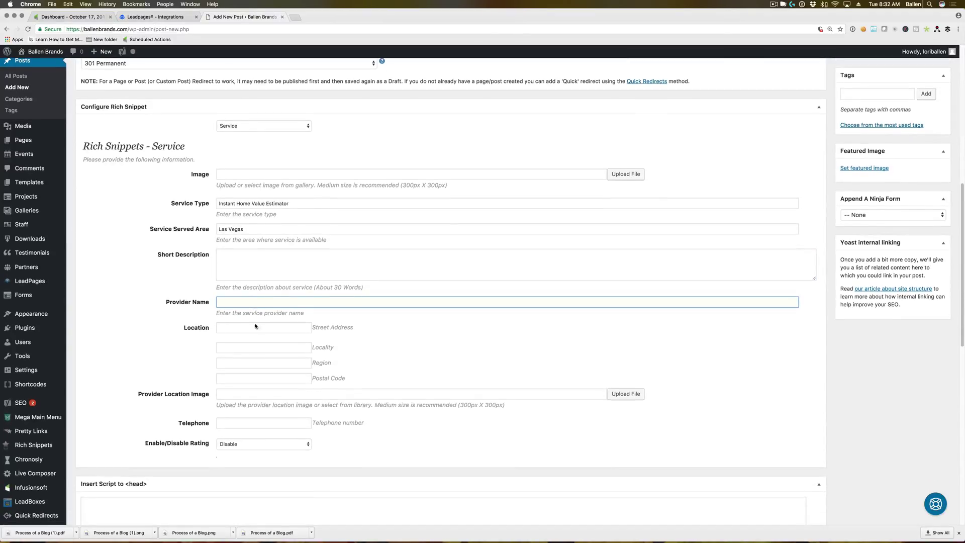
pyautogui.click(255, 326)
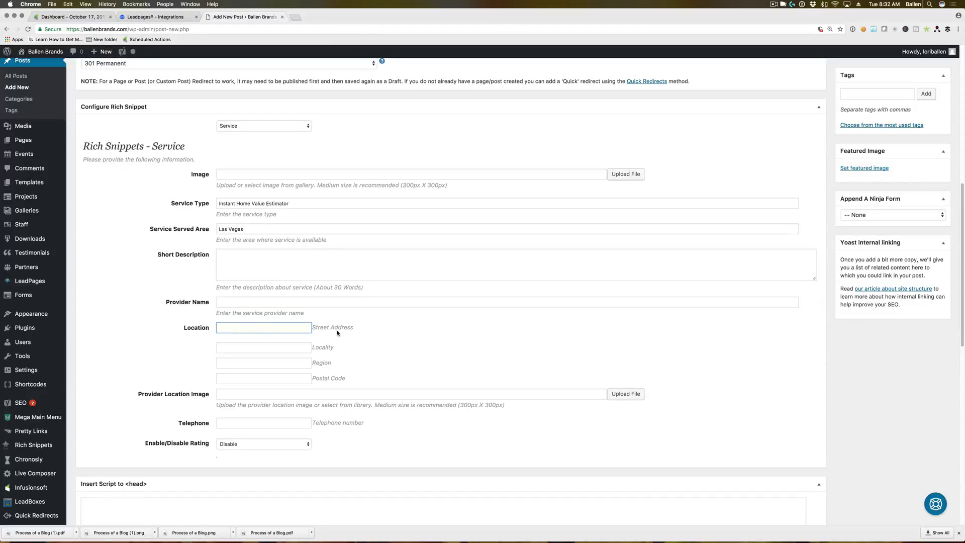
pyautogui.scroll(-1, 337, 333)
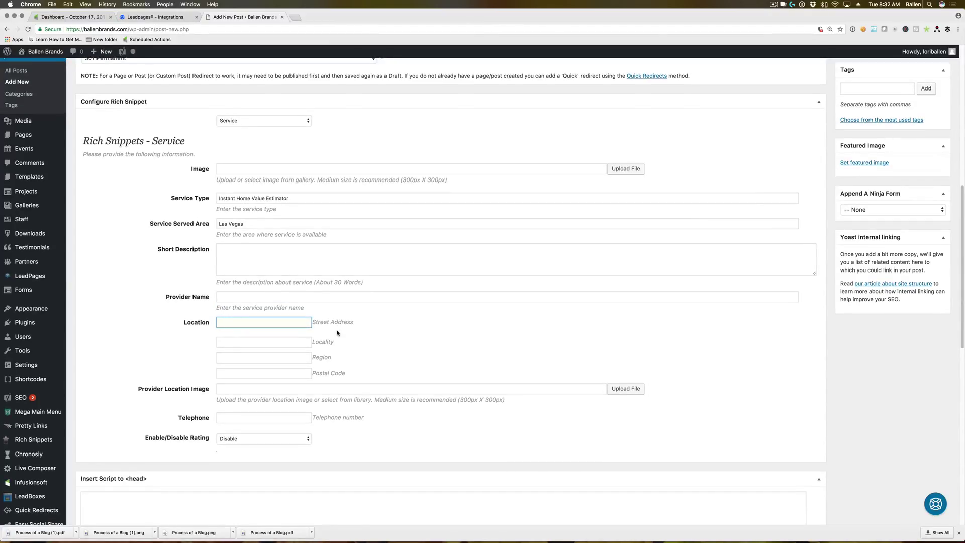
pyautogui.scroll(-4, 338, 333)
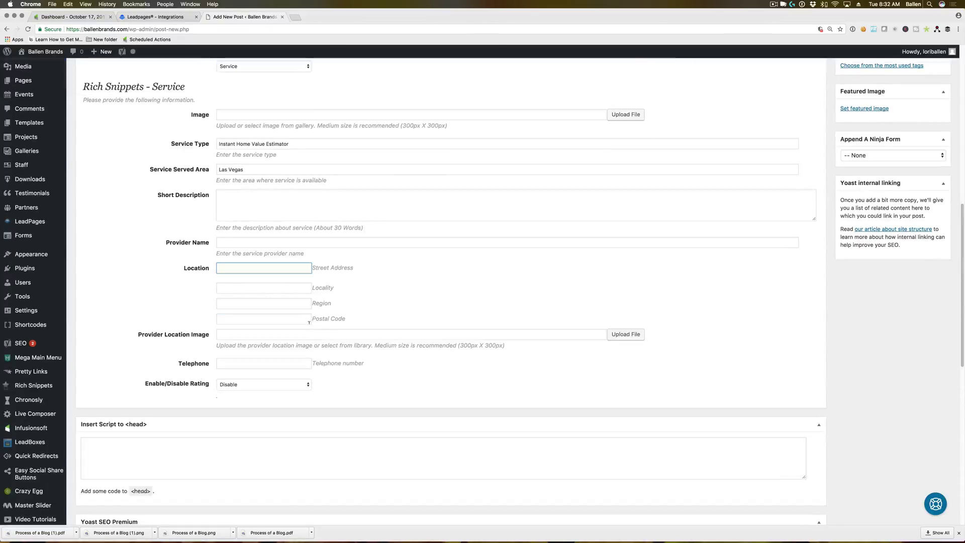
pyautogui.scroll(-3, 297, 302)
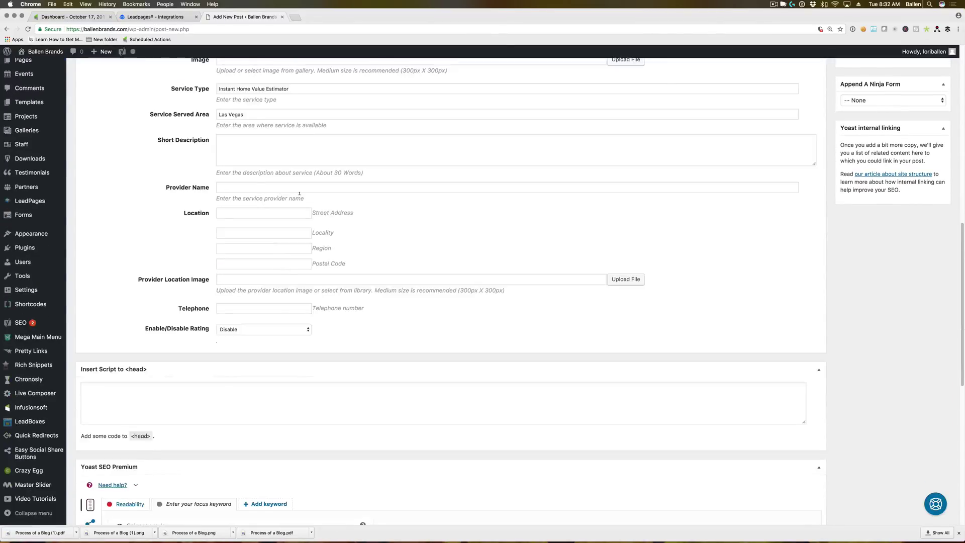
pyautogui.scroll(4, 309, 202)
pyautogui.scroll(1, 280, 281)
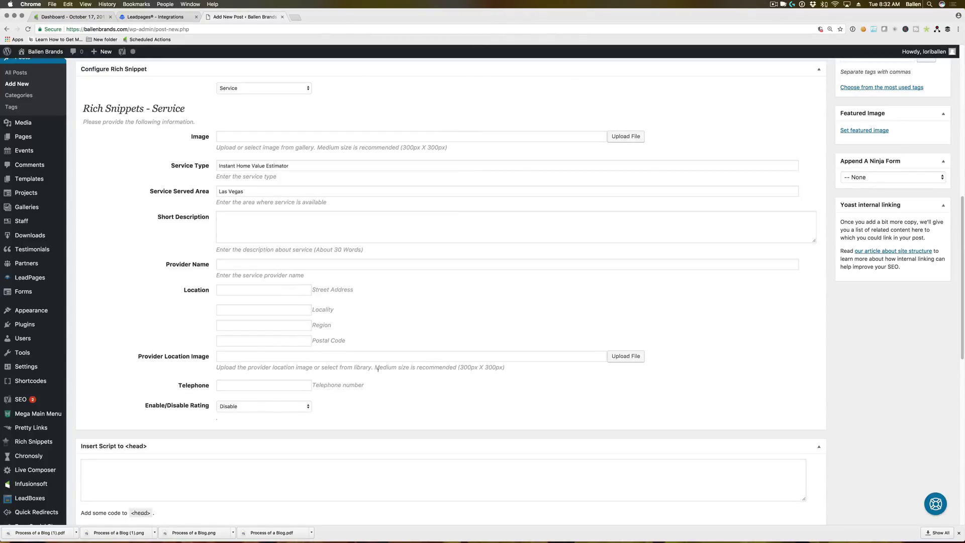
pyautogui.click(282, 385)
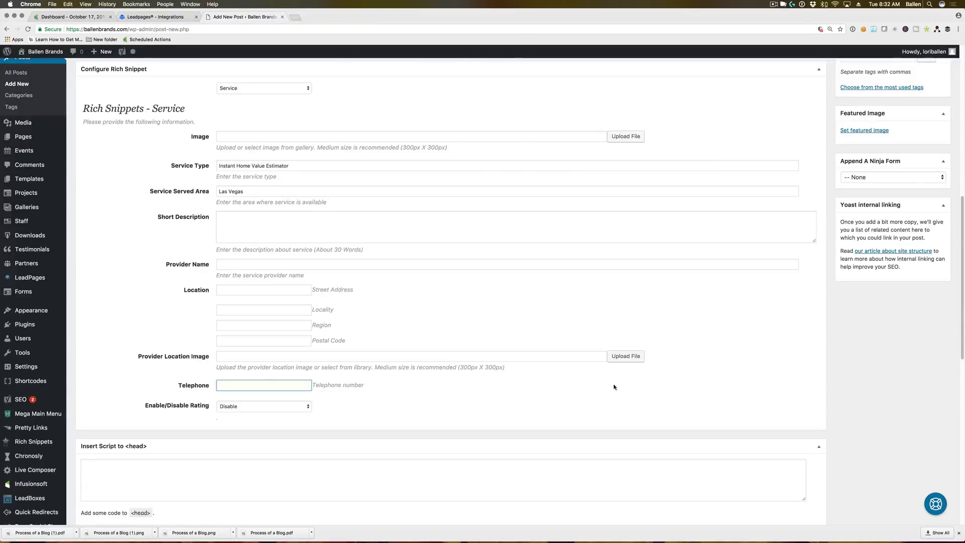
pyautogui.click(364, 403)
pyautogui.click(257, 408)
pyautogui.click(256, 414)
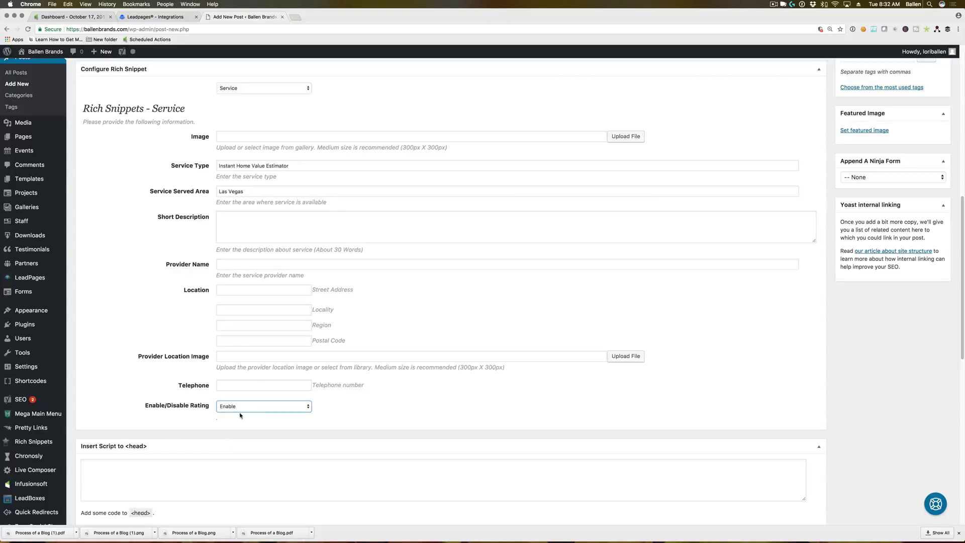
pyautogui.scroll(1, 234, 413)
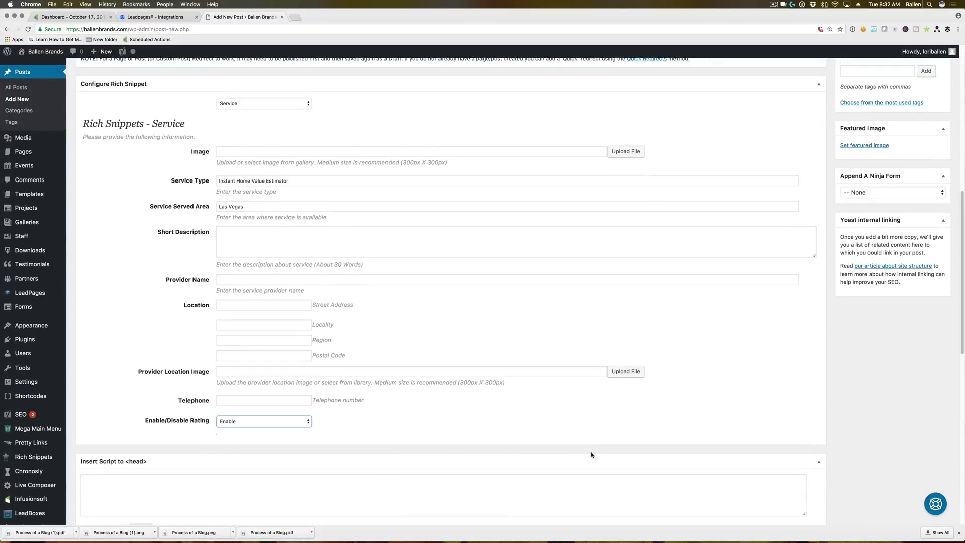
pyautogui.click(280, 422)
pyautogui.click(278, 417)
pyautogui.scroll(5, 443, 327)
pyautogui.click(285, 173)
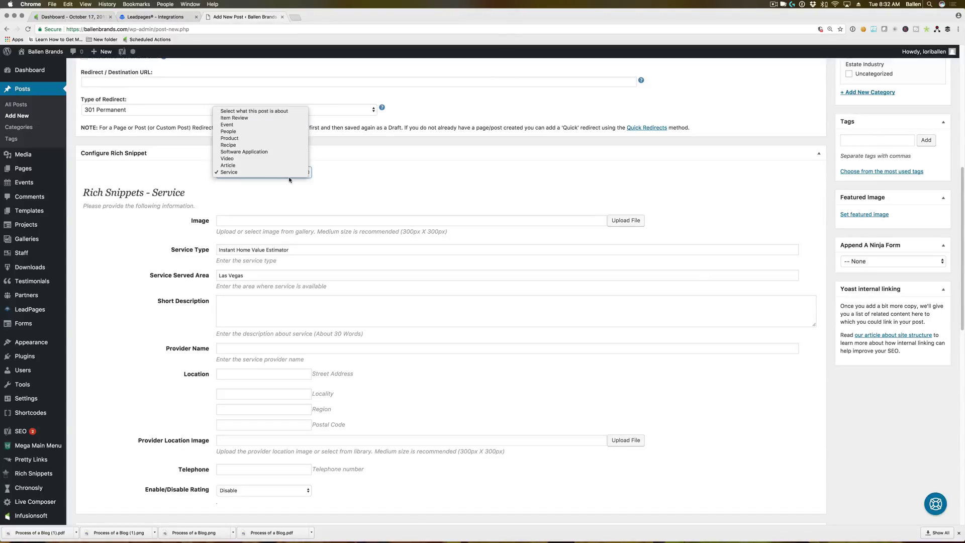
pyautogui.click(398, 183)
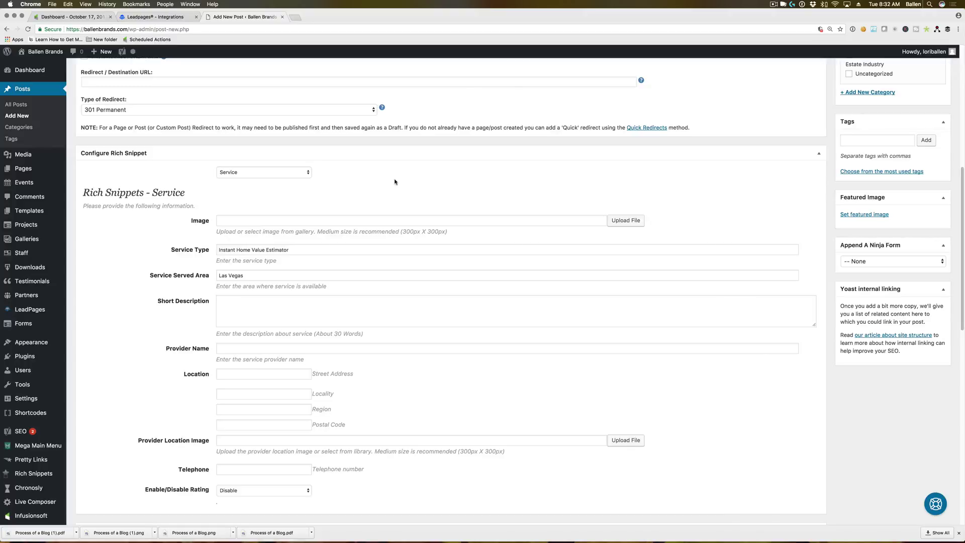
pyautogui.scroll(2, 395, 181)
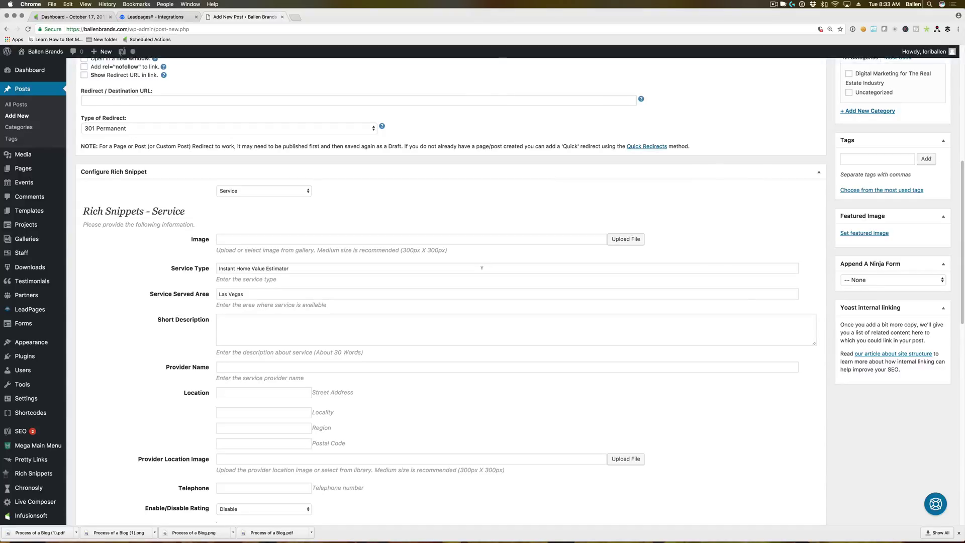
pyautogui.scroll(5, 683, 317)
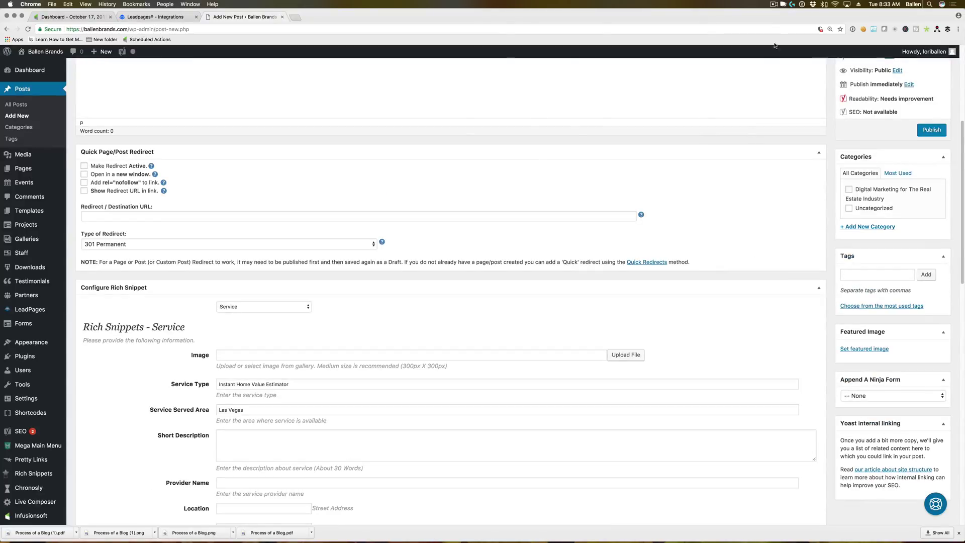